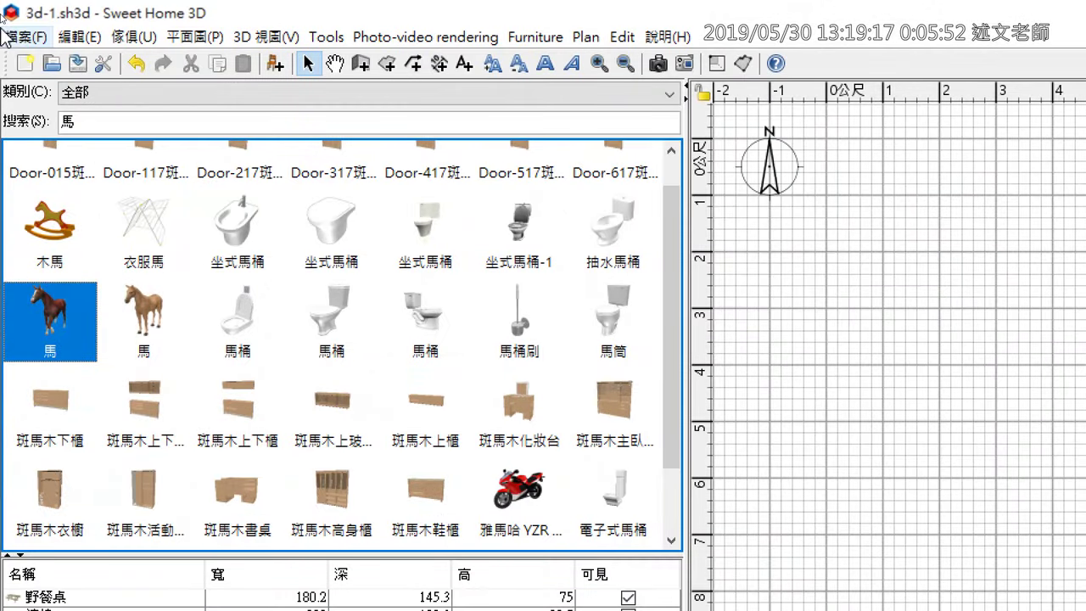
click(13, 18)
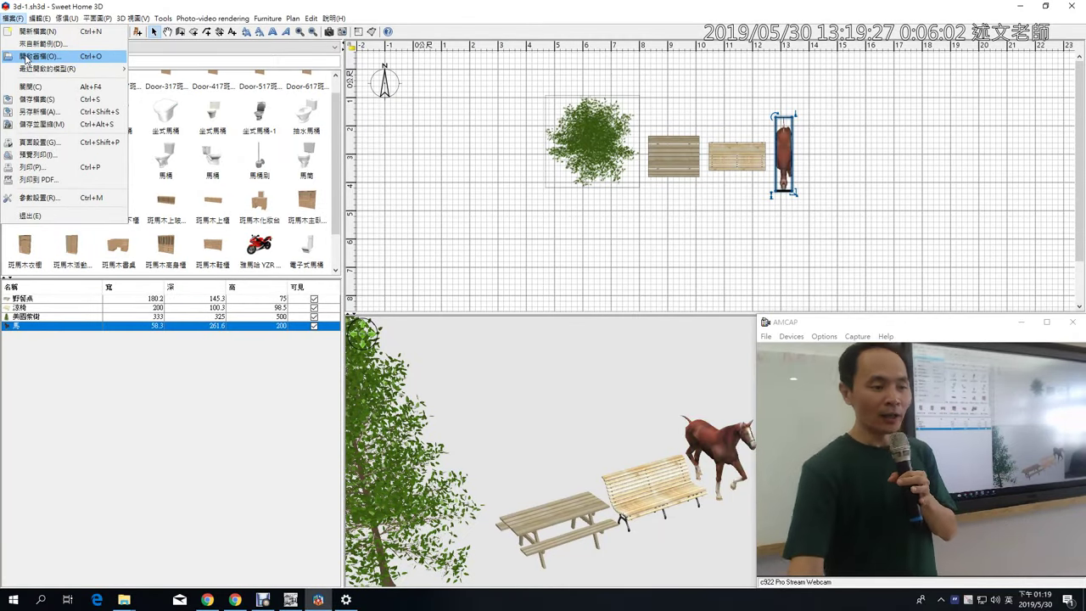
click(181, 17)
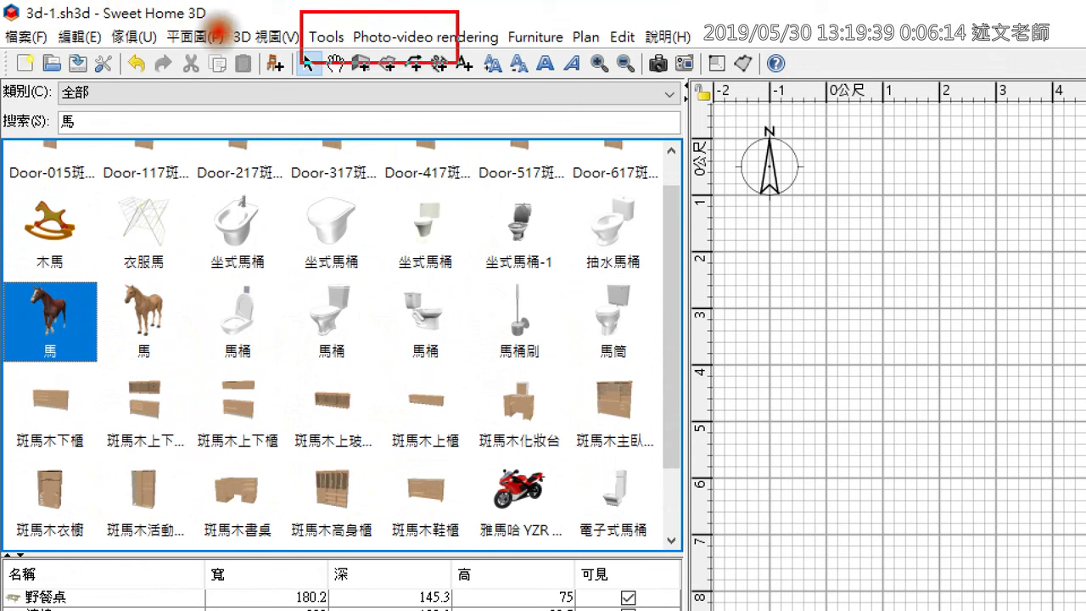
drag(301, 11, 641, 55)
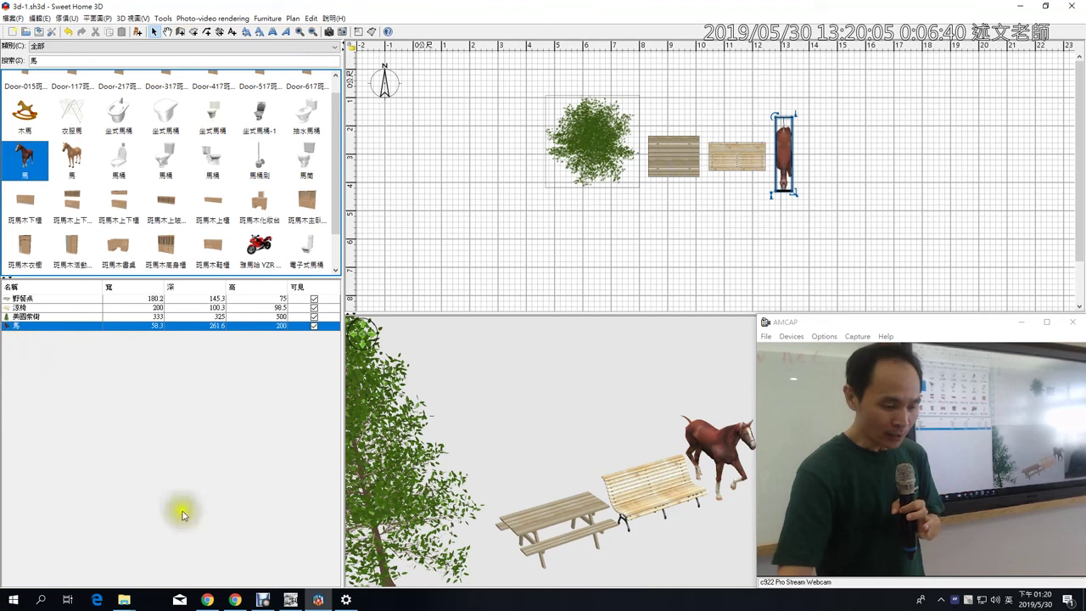
- Switch to the browser and view the Plug-in外掛程式 page of the Sweet Home 3D teaching site
click(209, 600)
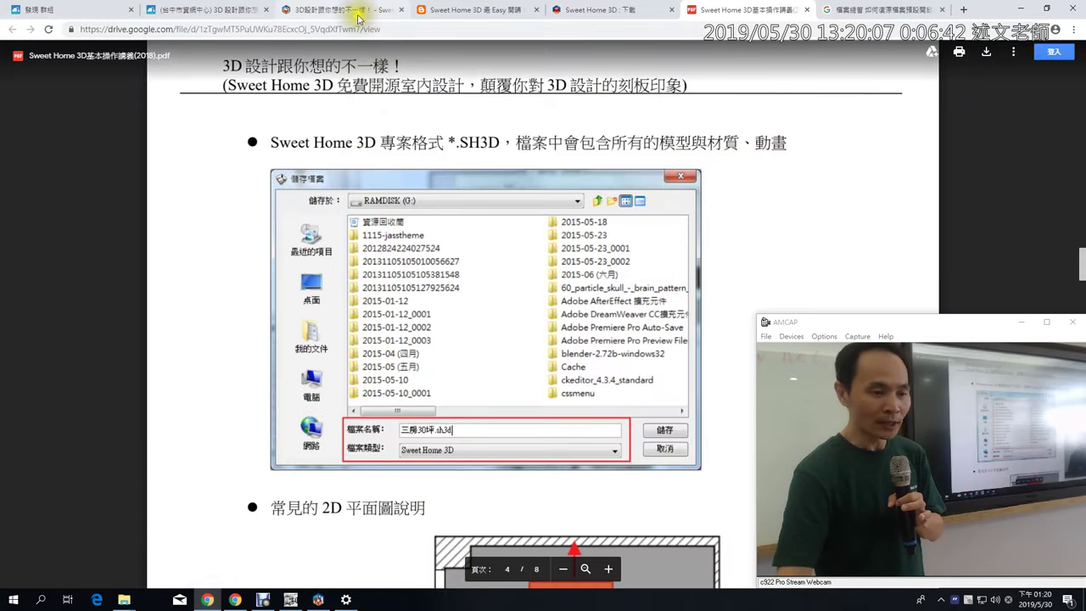
click(355, 13)
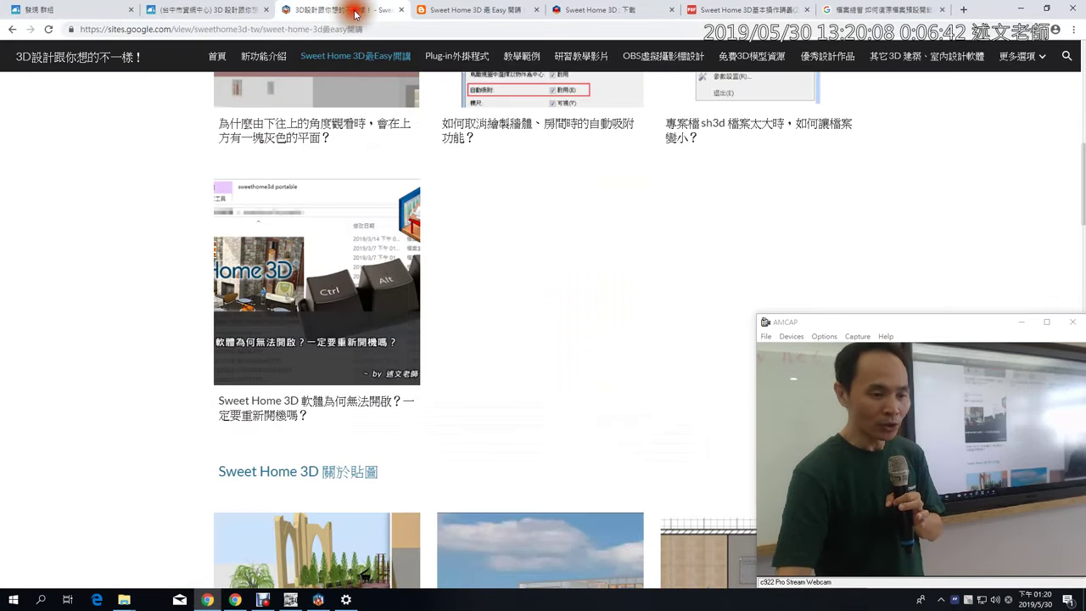
click(450, 59)
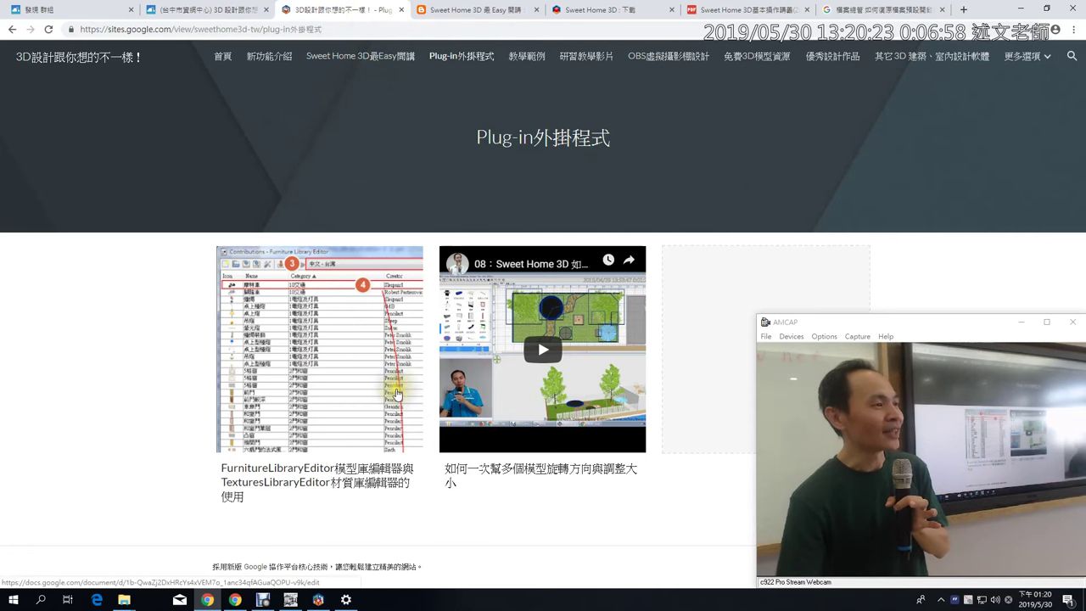
click(1021, 8)
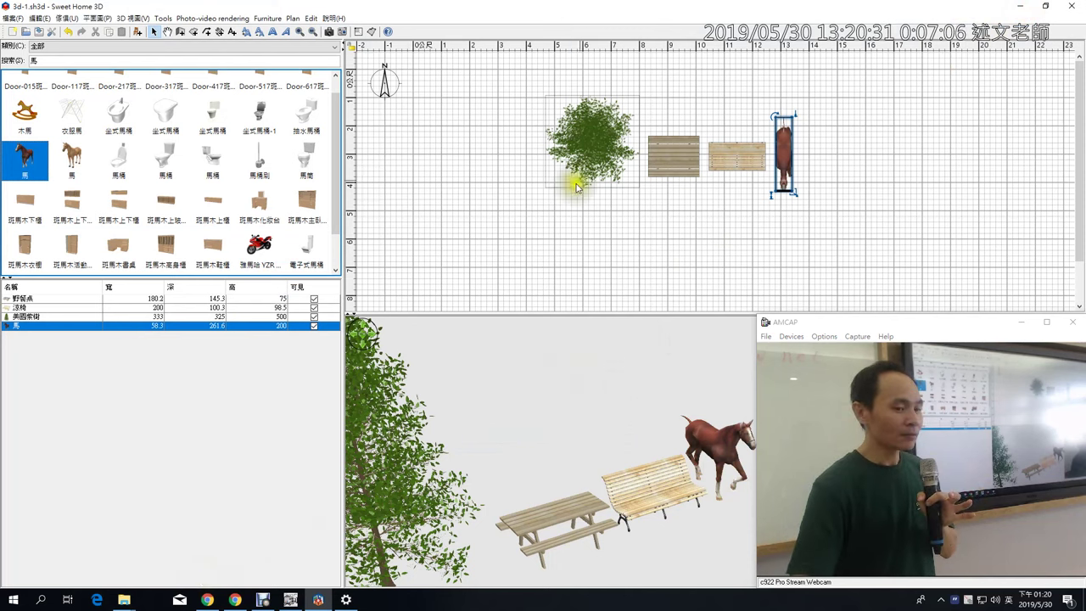
- Select the tree in the plan and view it with the other furniture from a lower angle in 3D
click(589, 143)
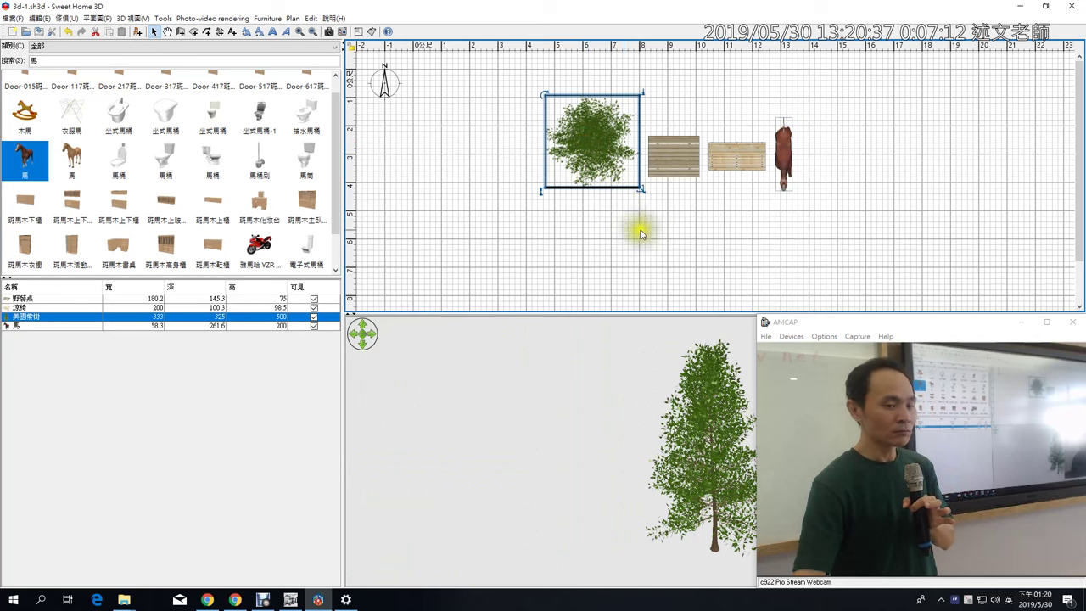
drag(801, 322, 49, 322)
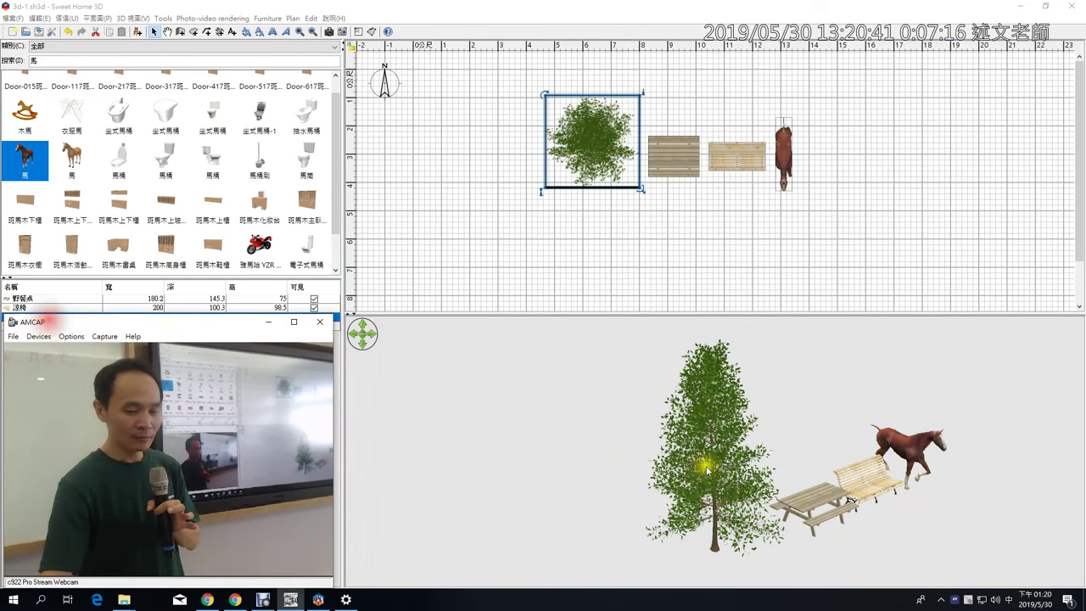
drag(713, 443, 689, 447)
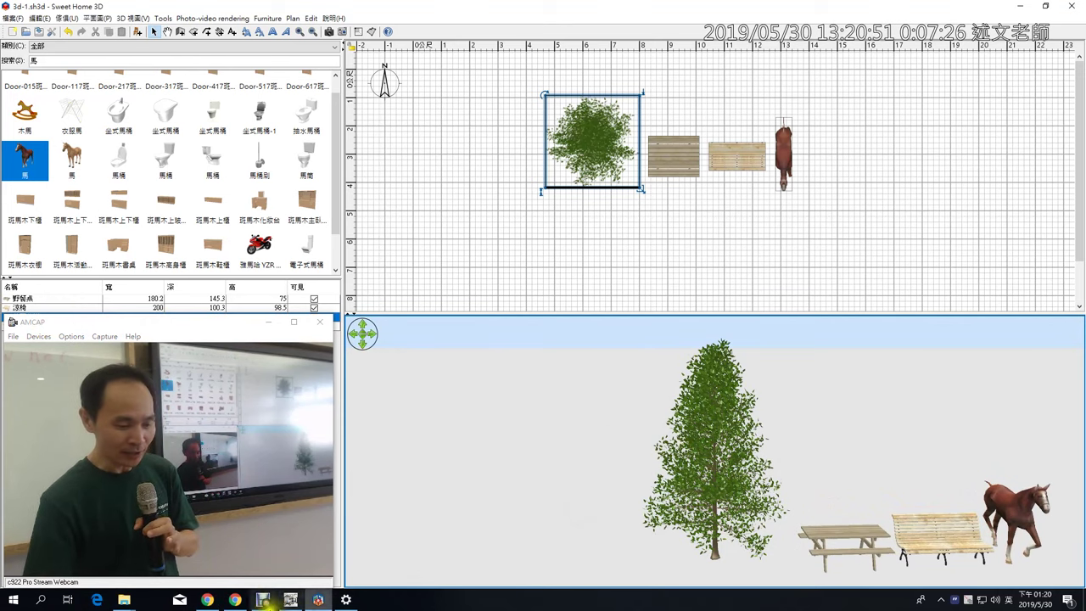
- Switch to the browser and find the 3D 模型基本設定 section in the Sweet Home 3D基本操作講義 PDF handout
click(219, 601)
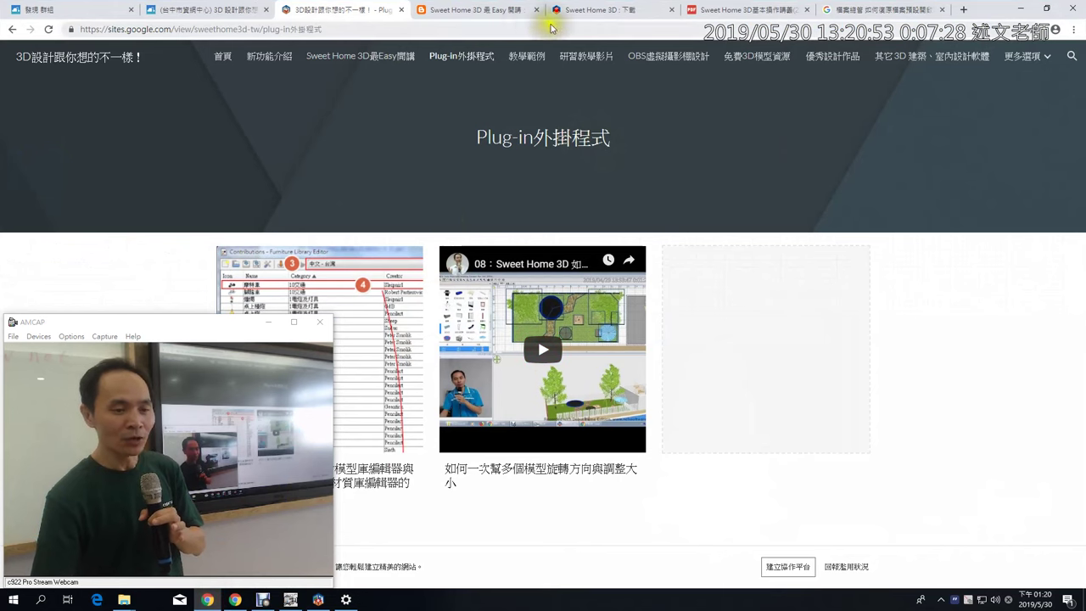
click(703, 17)
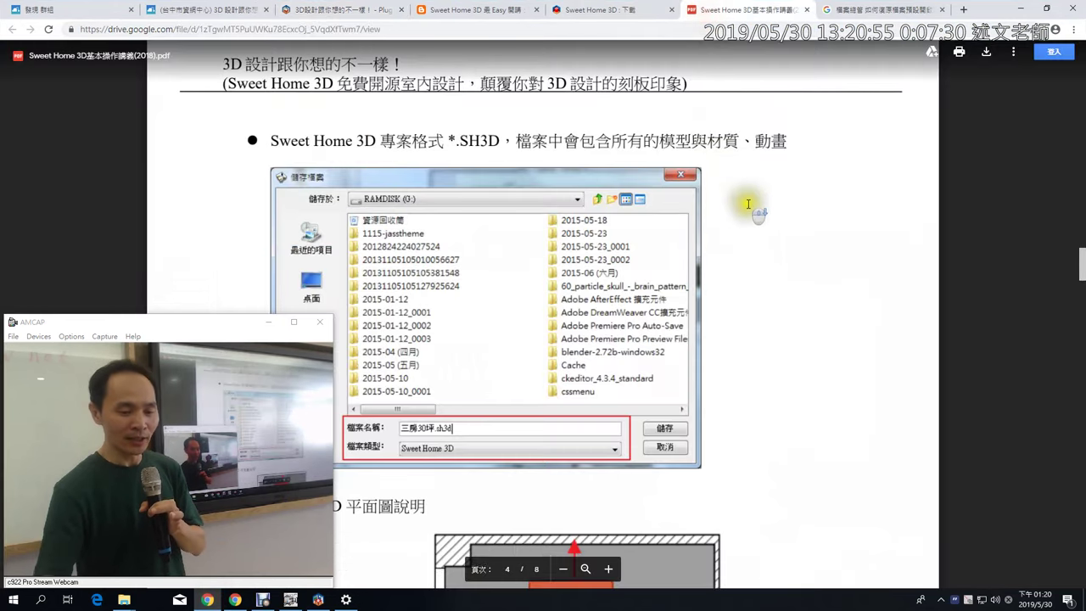
scroll(750, 202, down, 4)
scroll(749, 207, down, 2)
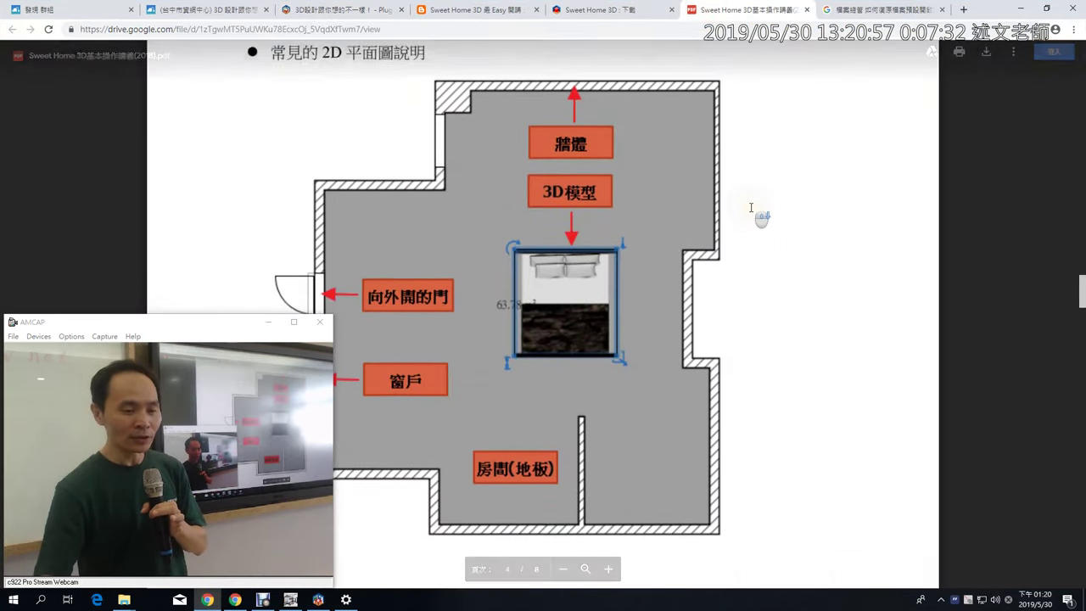
scroll(751, 208, down, 3)
scroll(751, 207, down, 6)
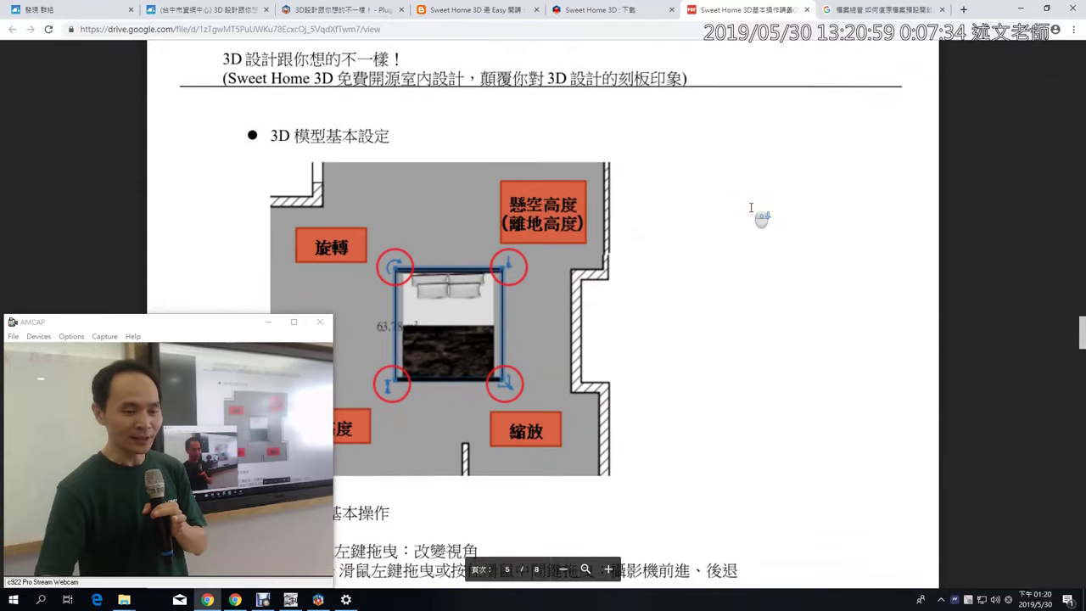
scroll(534, 201, down, 1)
drag(185, 322, 932, 332)
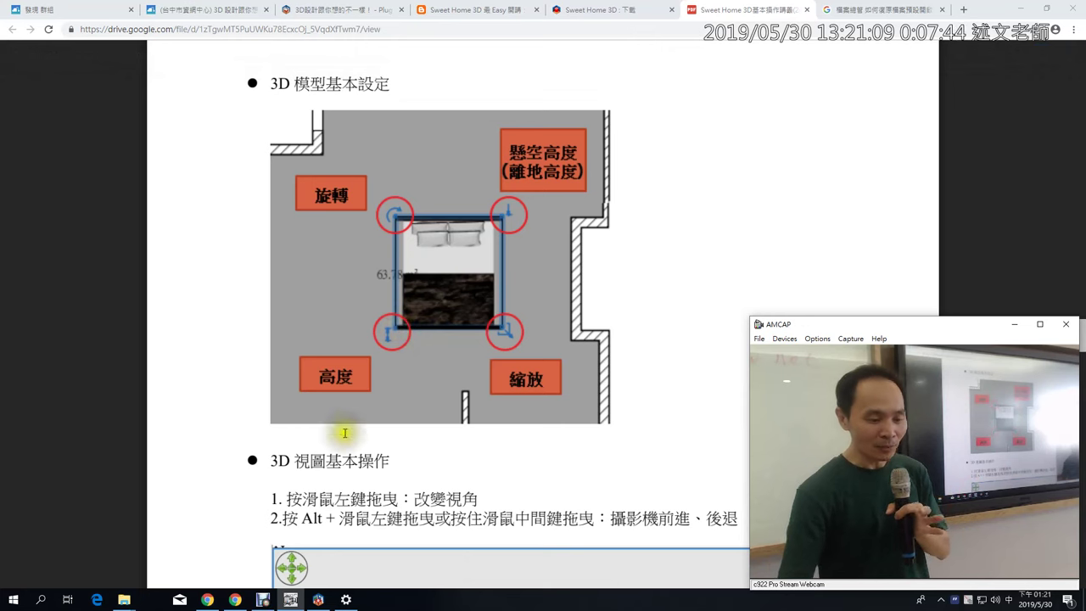
- Switch back to Sweet Home 3D and examine the corner handles of the selected tree in the plan
click(320, 600)
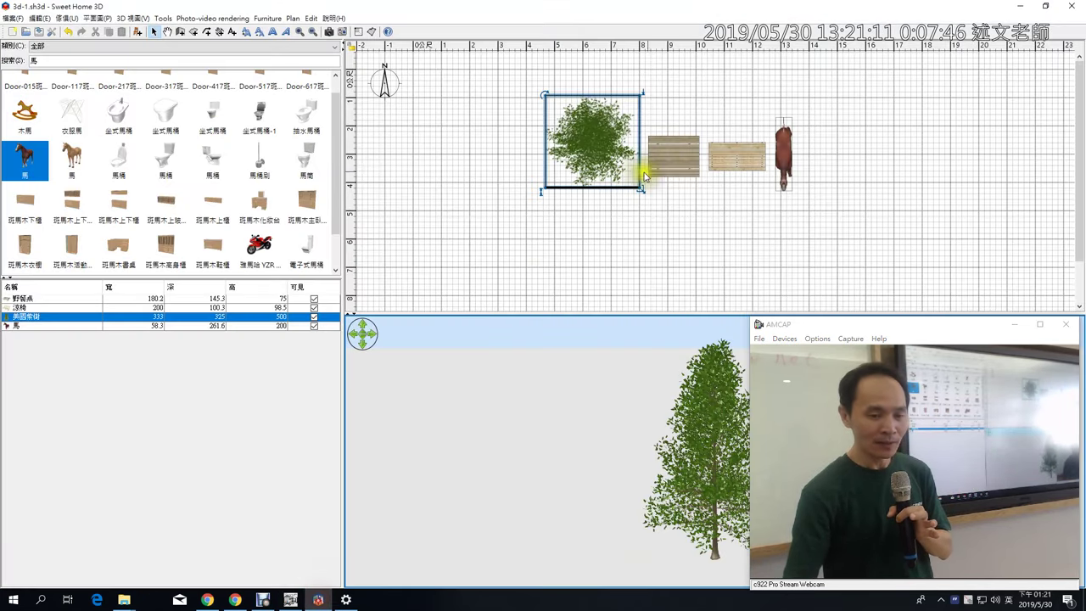
click(668, 171)
click(583, 151)
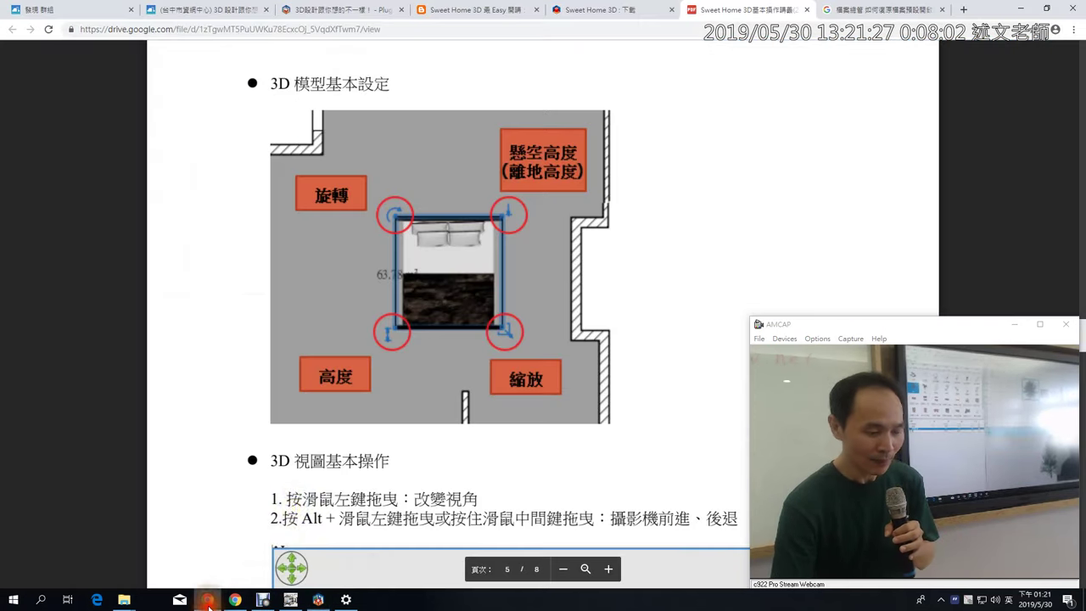
- Return to the PDF handout in the browser and examine the 高度 and 縮放 handles in the 3D model settings diagram
click(207, 599)
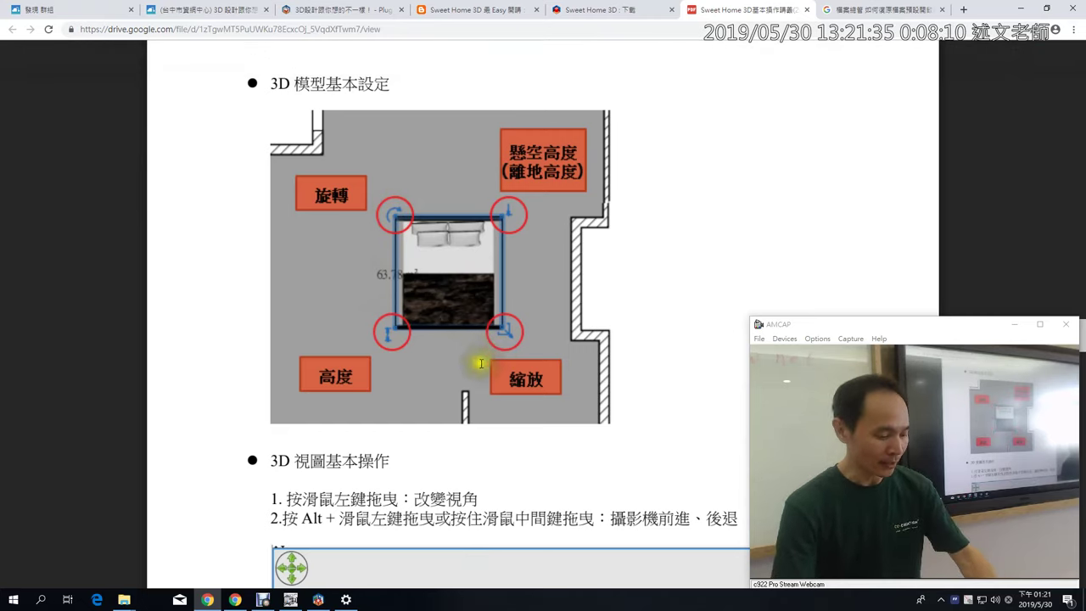
mouse_move(354, 408)
mouse_down()
mouse_move(284, 364)
mouse_move(479, 341)
mouse_move(581, 365)
mouse_move(372, 415)
mouse_up()
drag(382, 377, 406, 365)
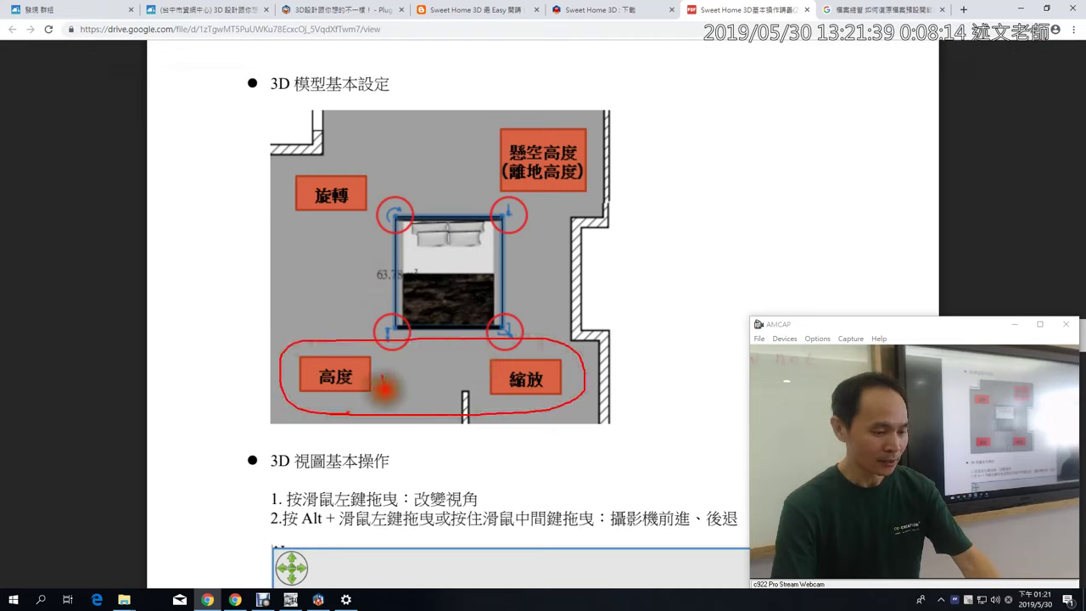
mouse_move(477, 373)
mouse_down()
mouse_move(497, 381)
mouse_move(520, 343)
mouse_up()
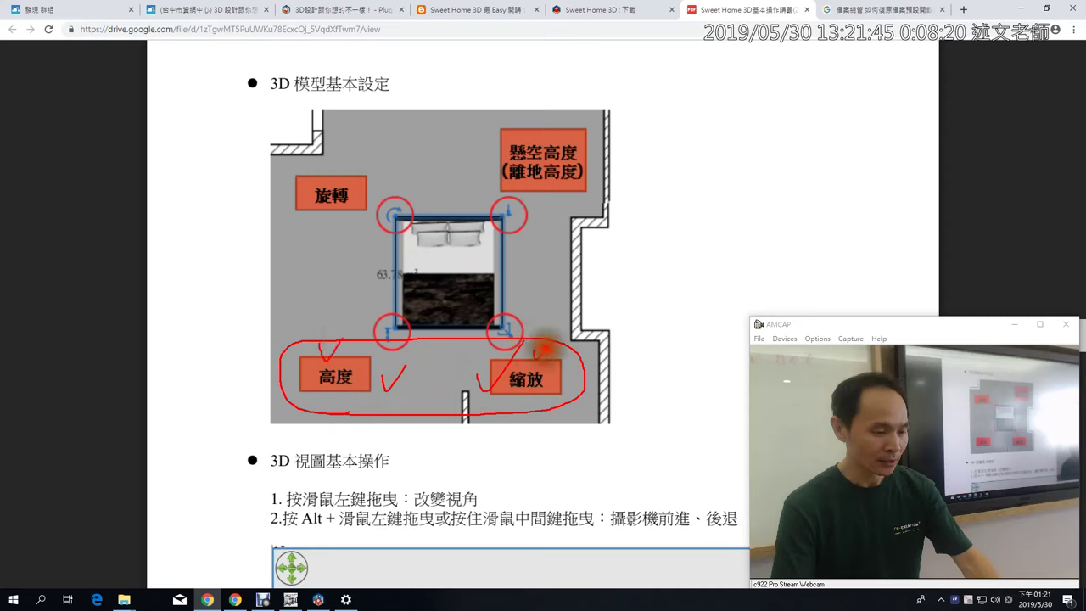
drag(546, 345, 560, 318)
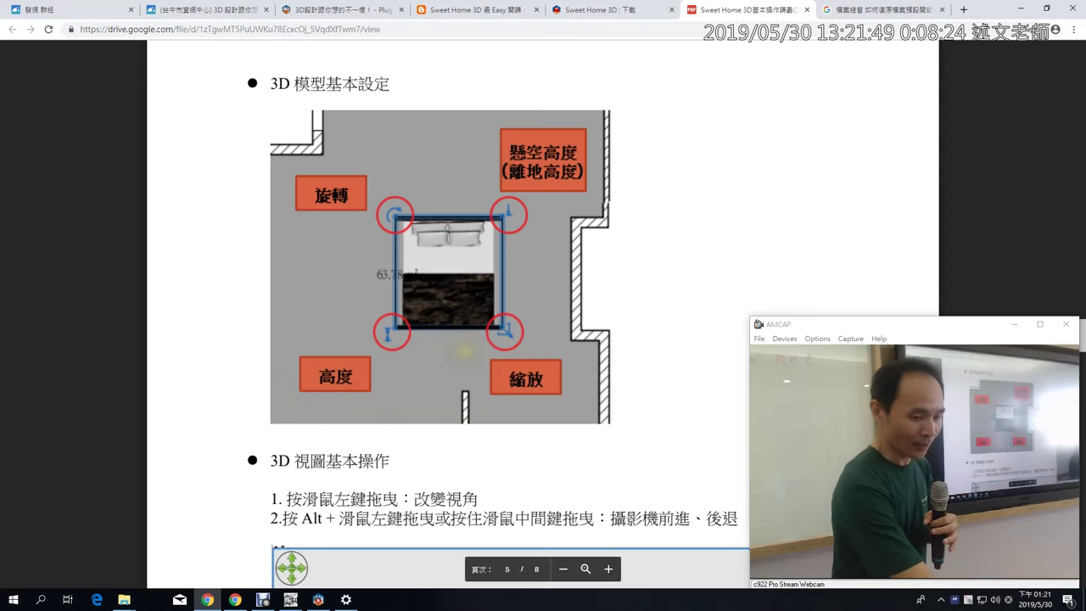
- Switch back to Sweet Home 3D, select the picnic table in the plan and get a closer 3D view of it
key(alt+Tab)
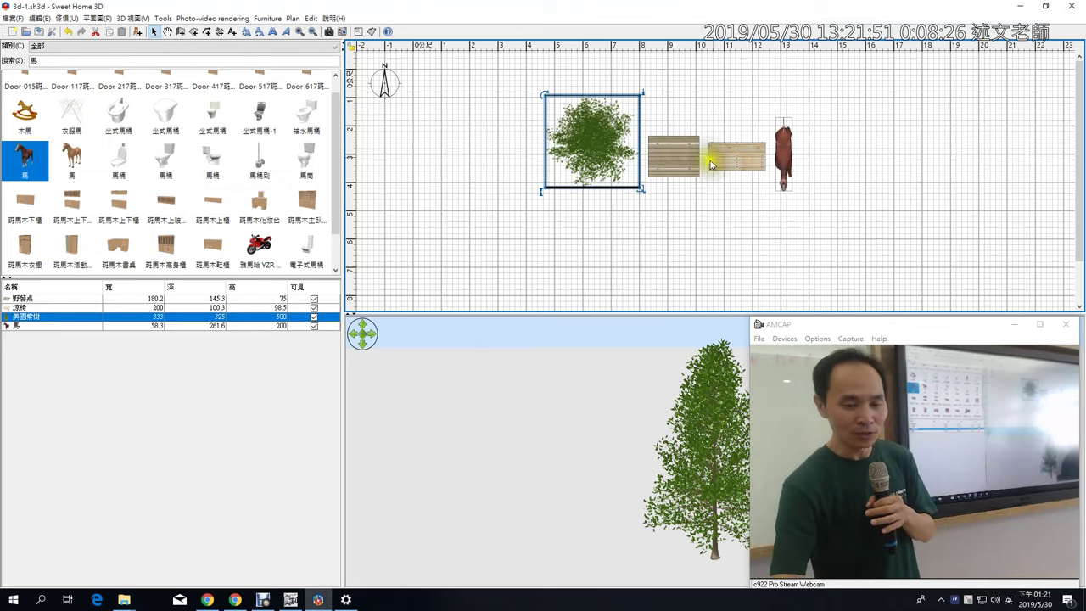
click(683, 151)
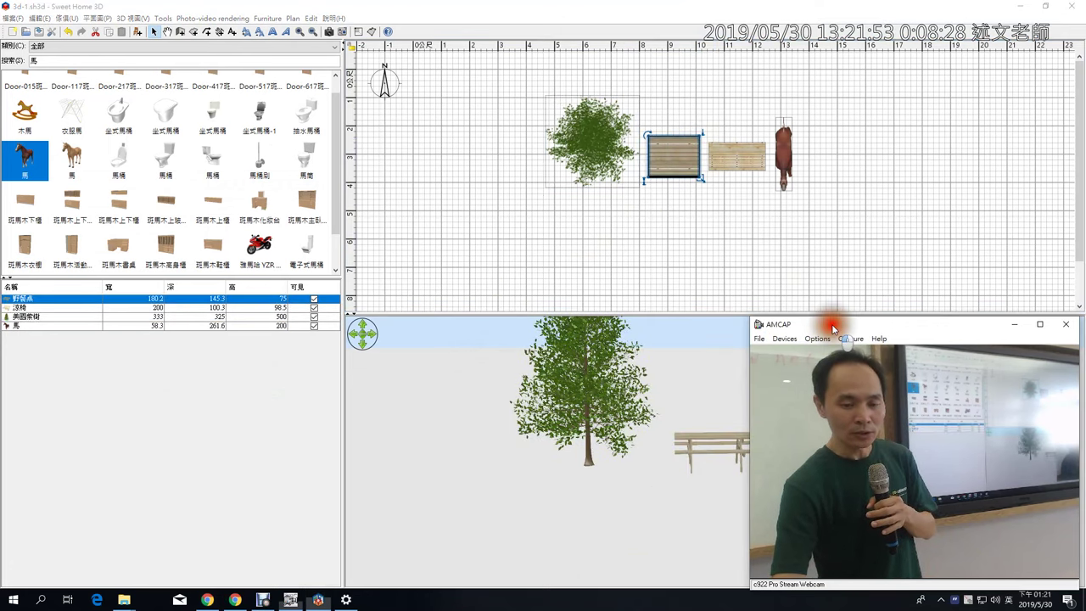
drag(831, 326, 80, 322)
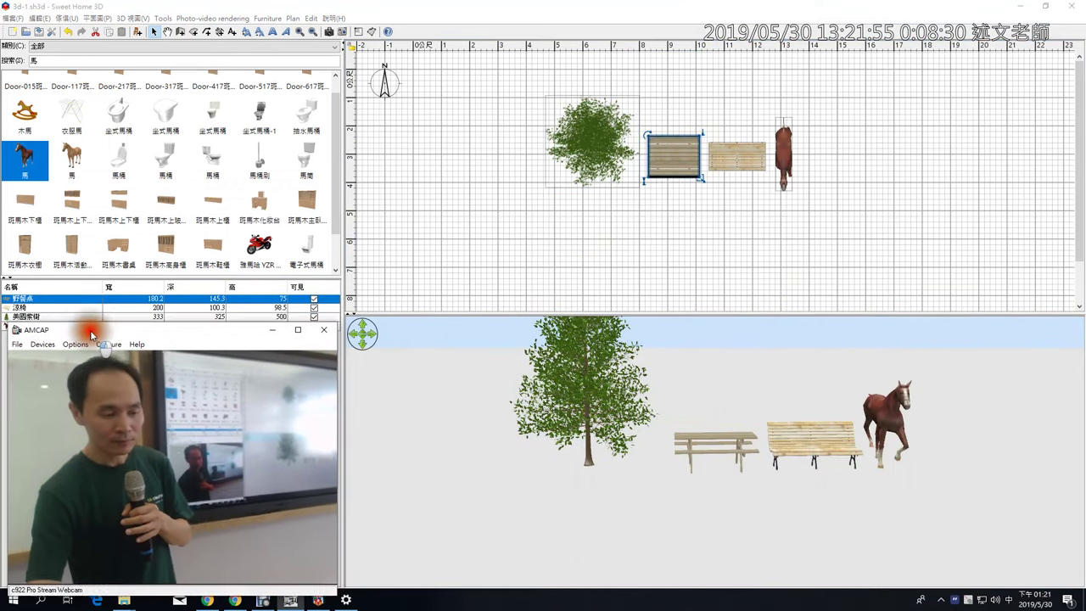
scroll(753, 469, up, 6)
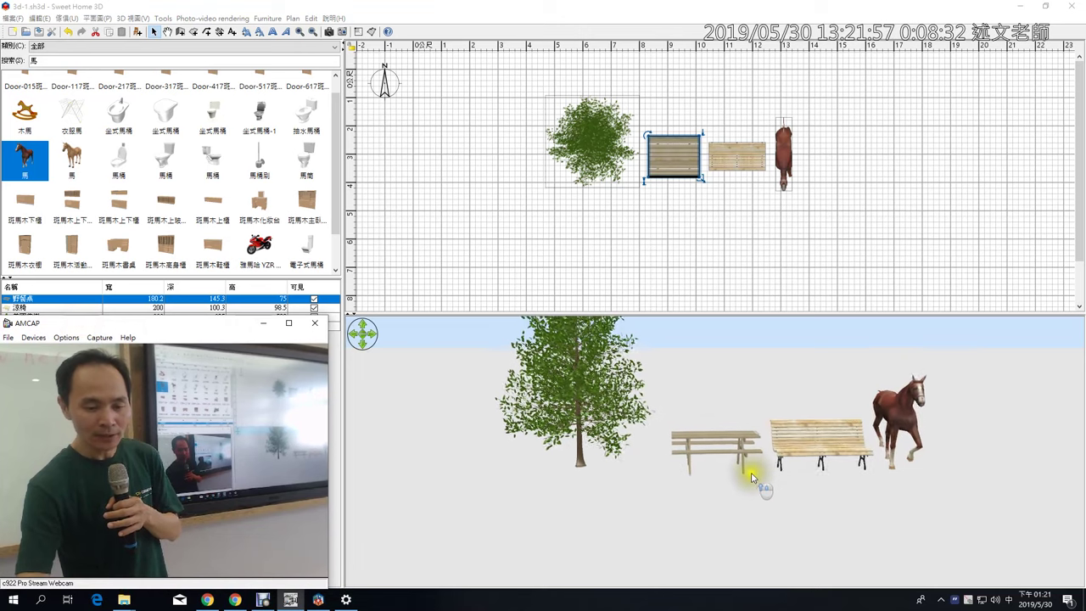
scroll(730, 481, up, 6)
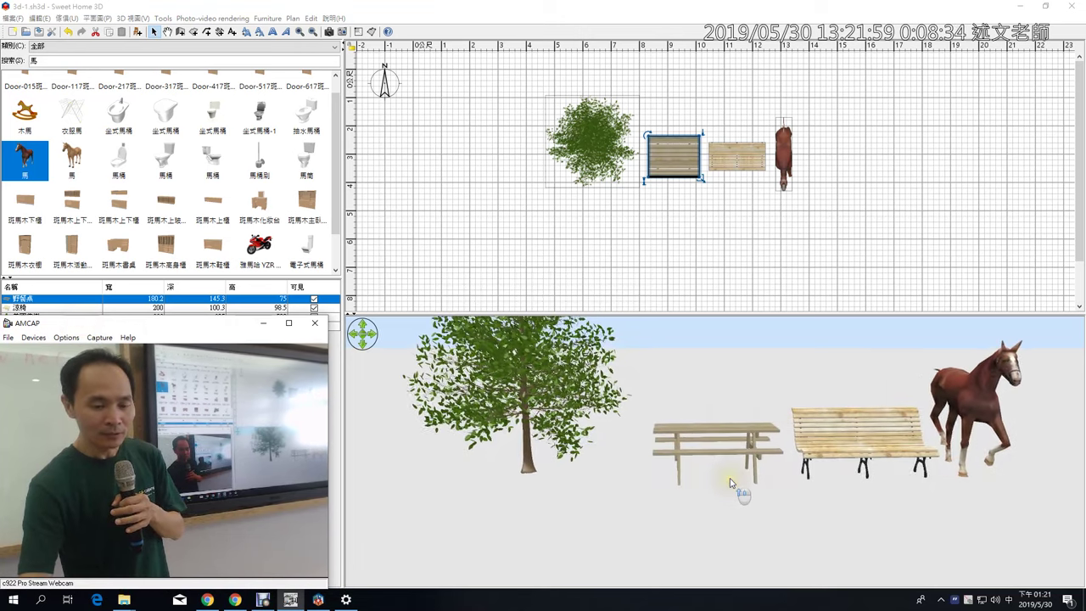
scroll(733, 479, down, 3)
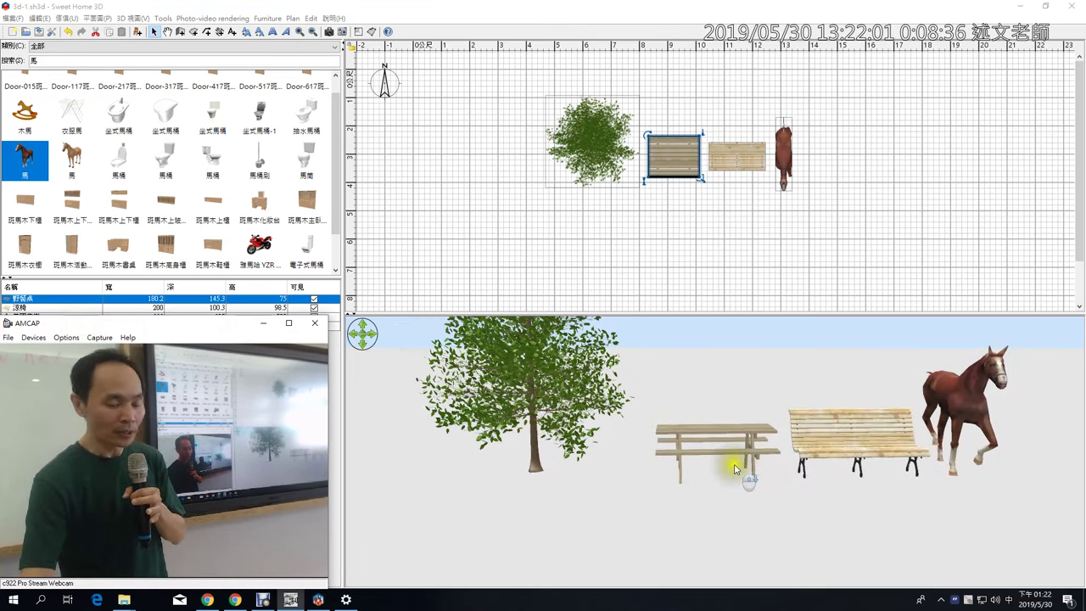
scroll(737, 534, up, 4)
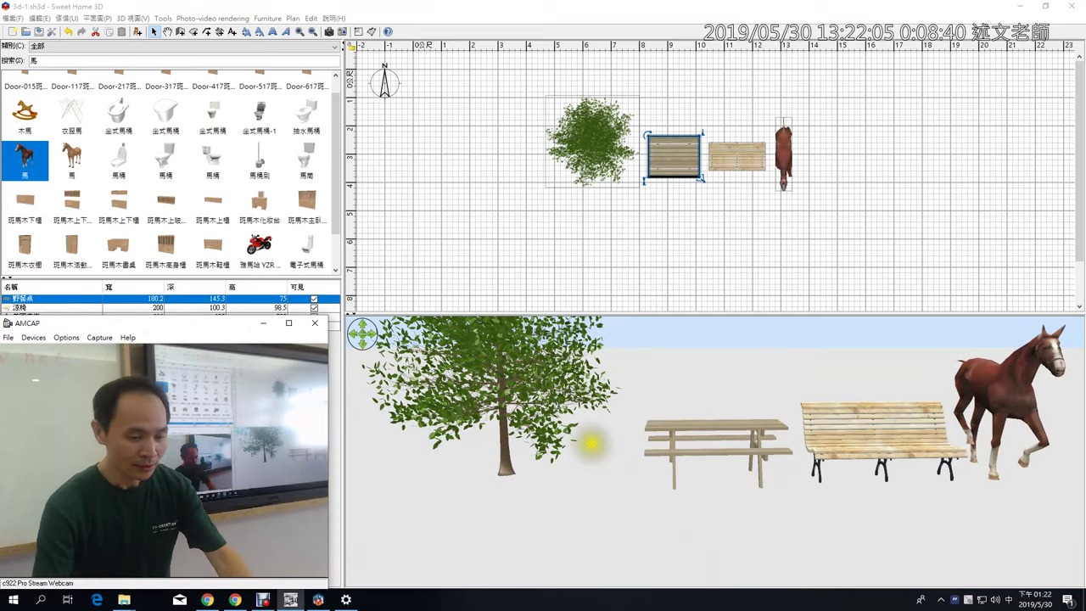
drag(589, 443, 577, 559)
mouse_move(629, 441)
mouse_down()
mouse_move(649, 489)
mouse_move(617, 570)
mouse_up()
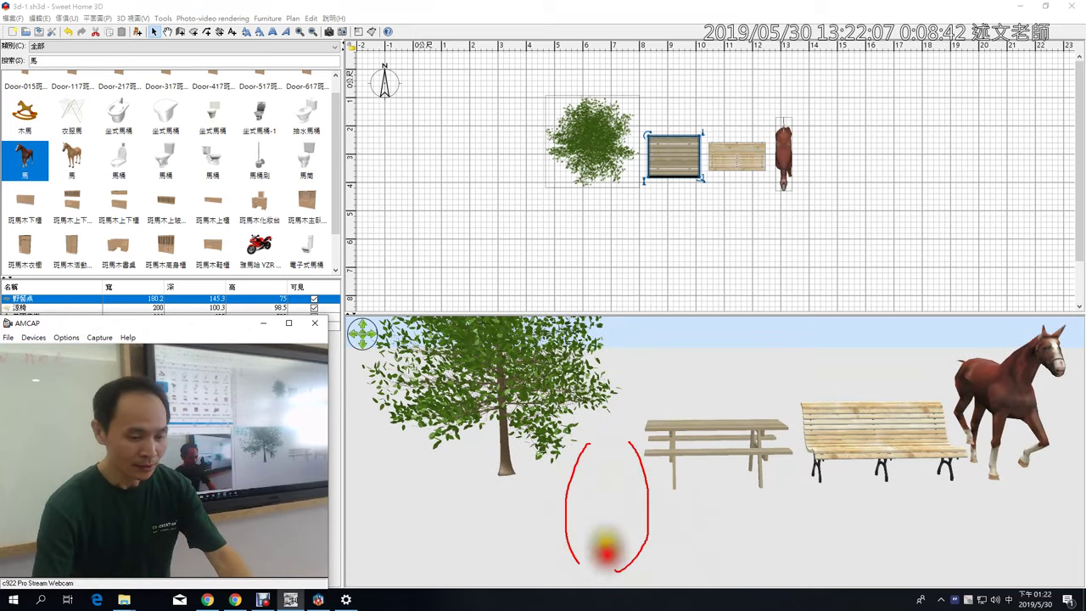
drag(598, 445, 605, 512)
mouse_move(612, 438)
mouse_down()
mouse_move(613, 513)
mouse_move(608, 421)
mouse_up()
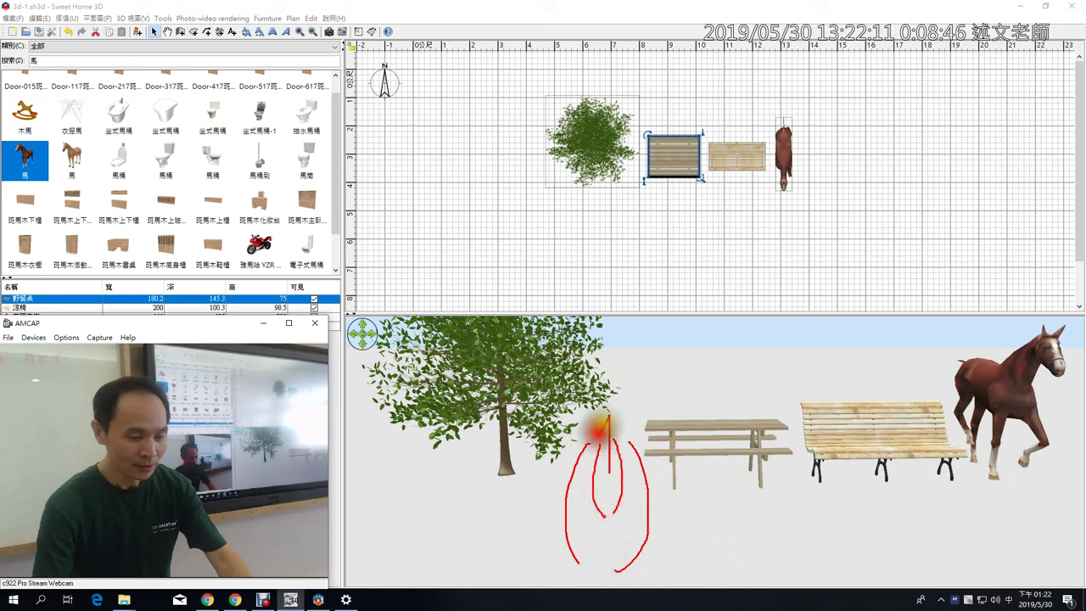
drag(608, 476, 609, 526)
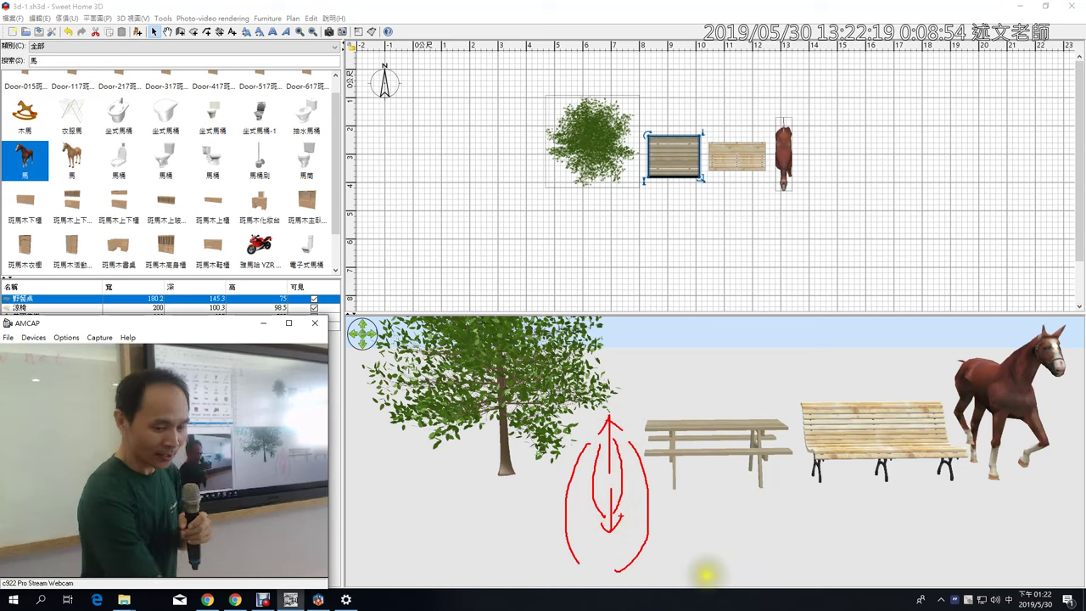
key(Escape)
- Set the picnic table's height to 91 cm using its height handle in the plan
mouse_move(727, 478)
mouse_down()
mouse_move(735, 443)
mouse_move(742, 500)
mouse_move(737, 465)
mouse_up()
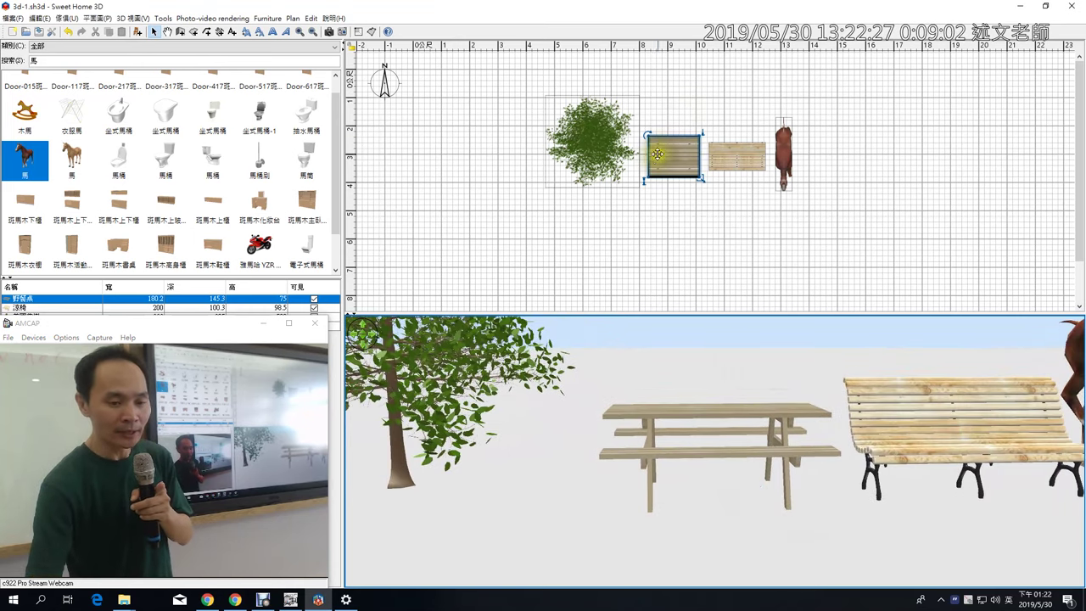
drag(646, 180, 668, 175)
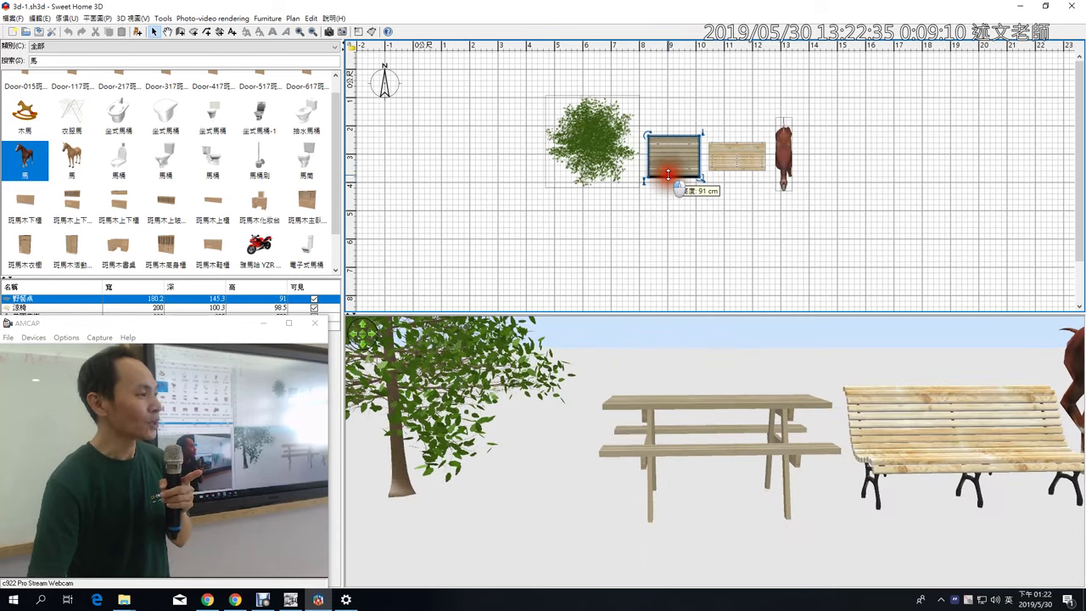
- Try enlarging the picnic table in the plan to 282 cm wide and 171 cm deep, and undo the resize
drag(699, 176, 728, 183)
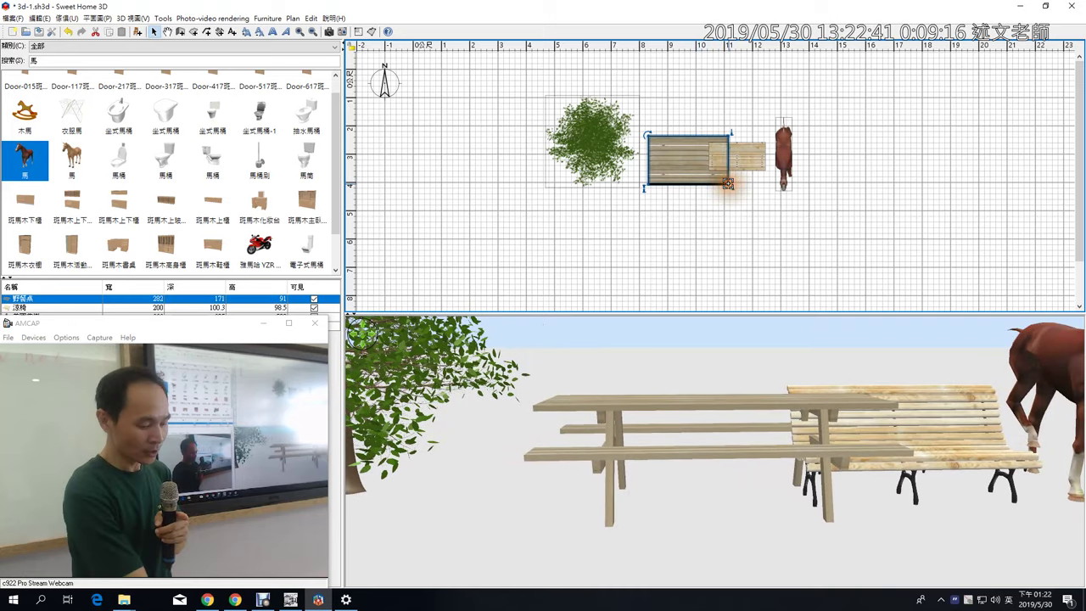
key(ctrl+z)
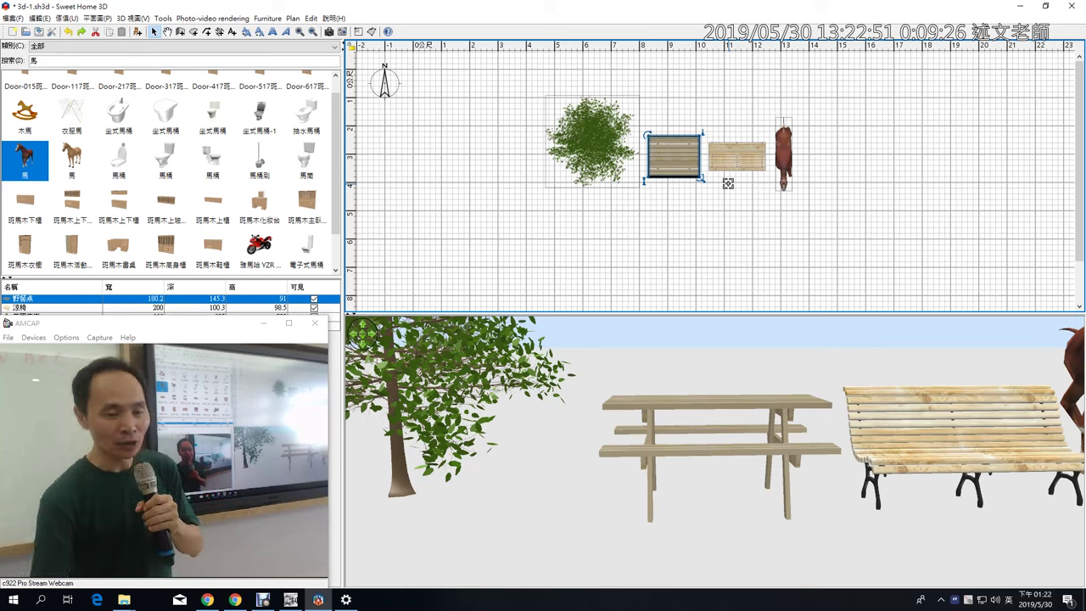
- Open the picnic table's furniture properties and examine its width, depth, height and keep-proportions settings
double_click(679, 152)
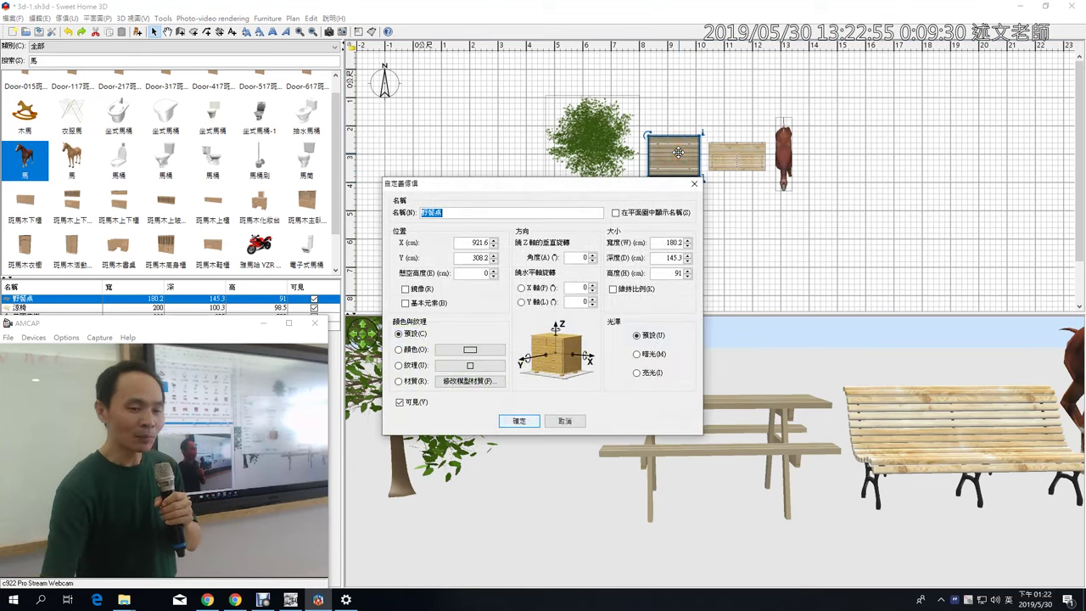
click(694, 182)
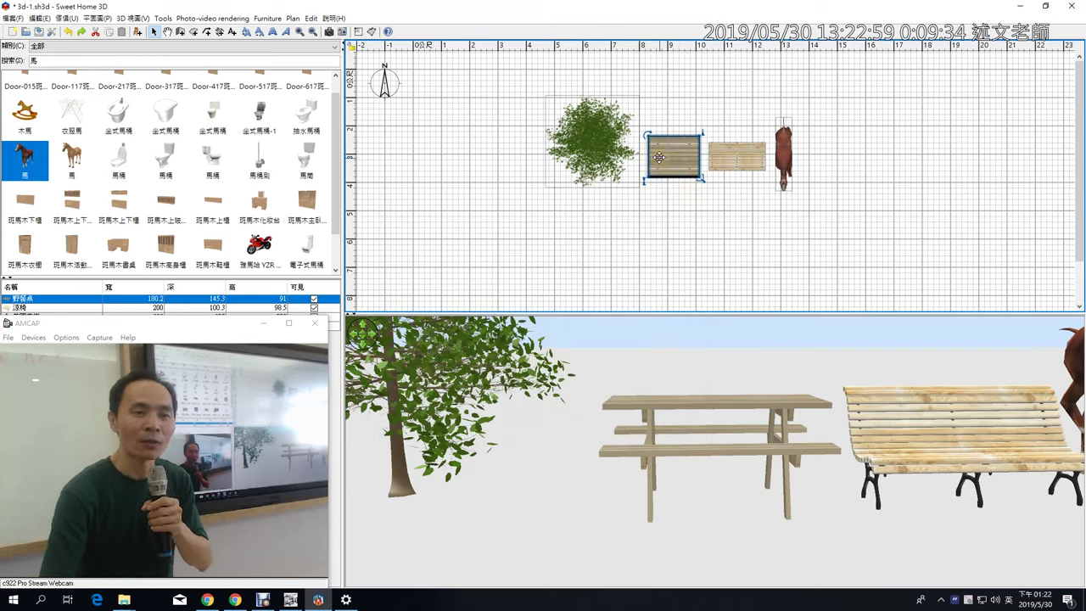
right_click(658, 157)
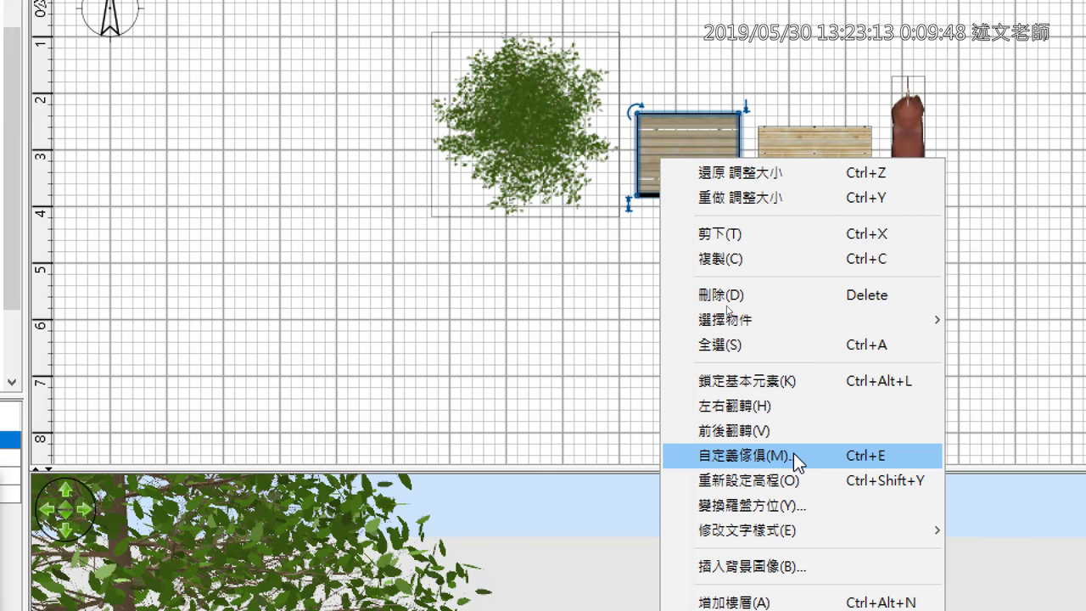
click(793, 453)
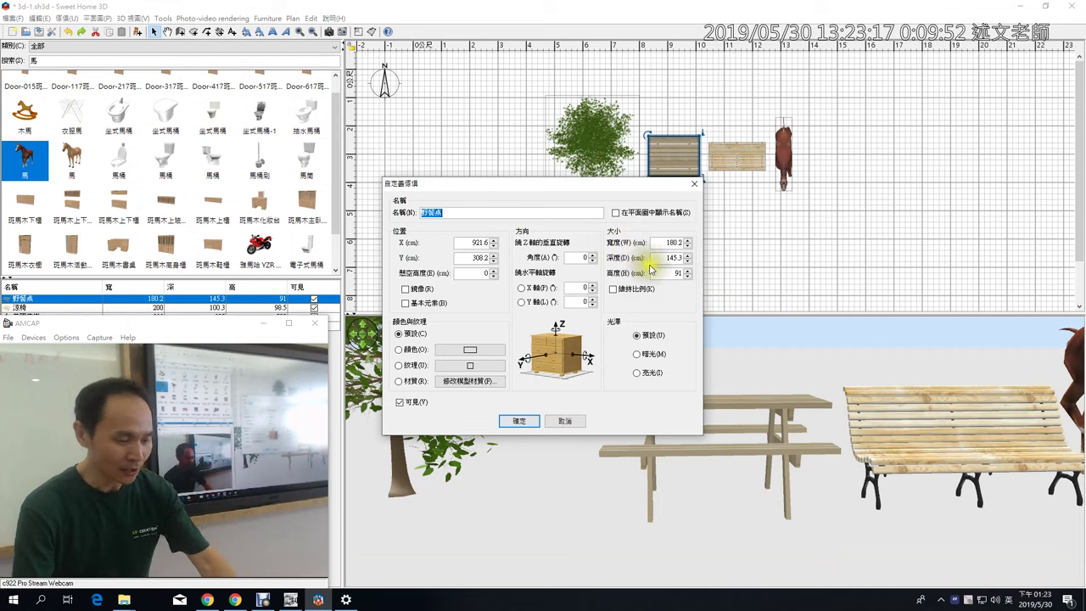
mouse_move(599, 219)
mouse_down()
mouse_move(698, 319)
mouse_move(694, 310)
mouse_up()
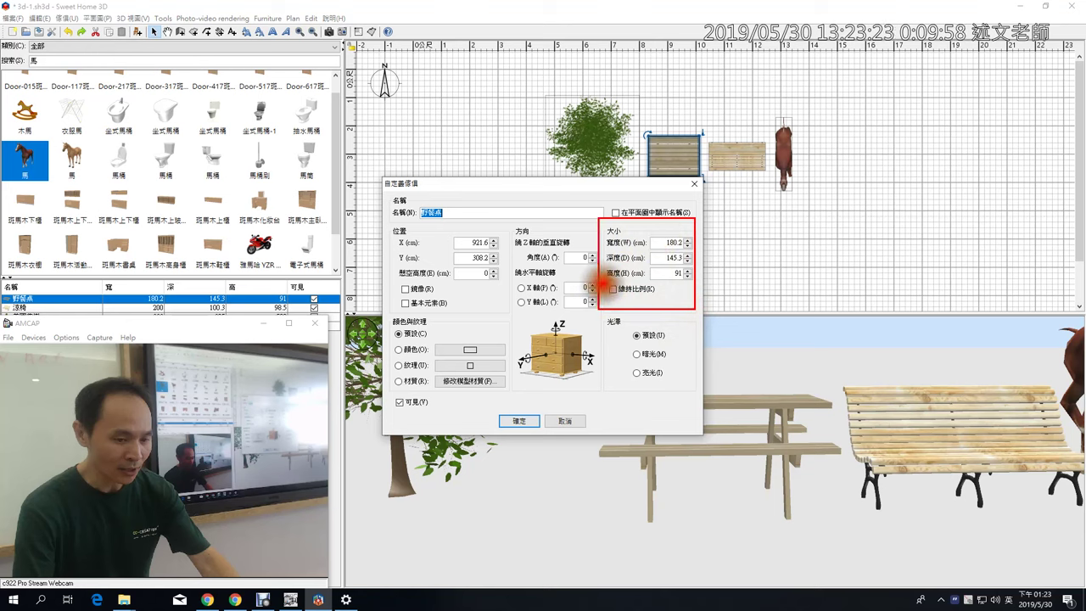
mouse_move(595, 275)
mouse_down()
mouse_move(607, 304)
mouse_move(619, 272)
mouse_up()
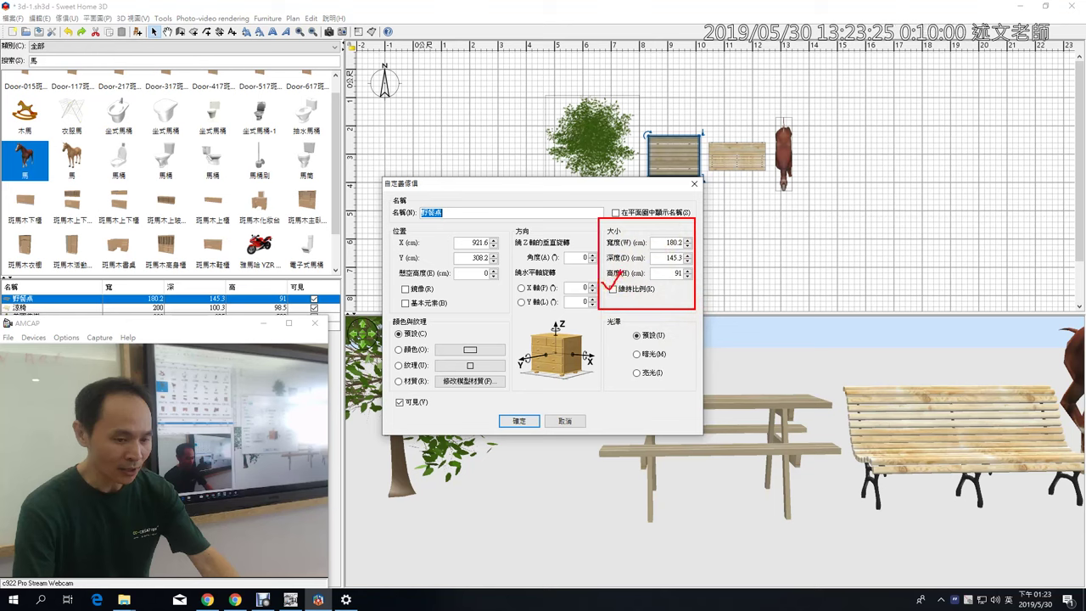
- Try setting the picnic table's width to 300 cm with its proportions kept, and undo the resize
click(612, 288)
click(667, 242)
drag(696, 236, 700, 246)
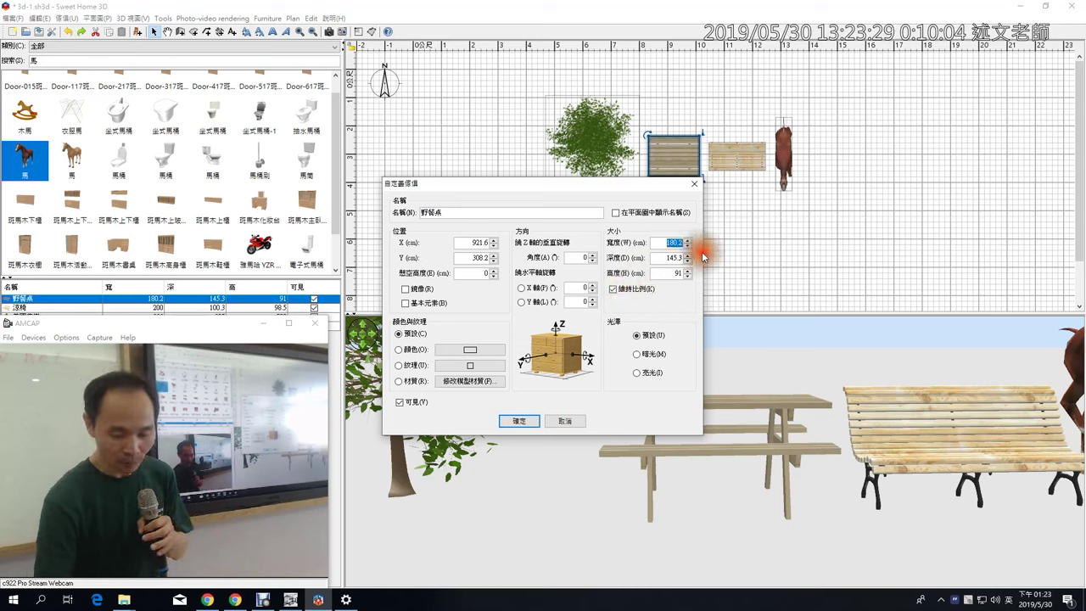
text(300)
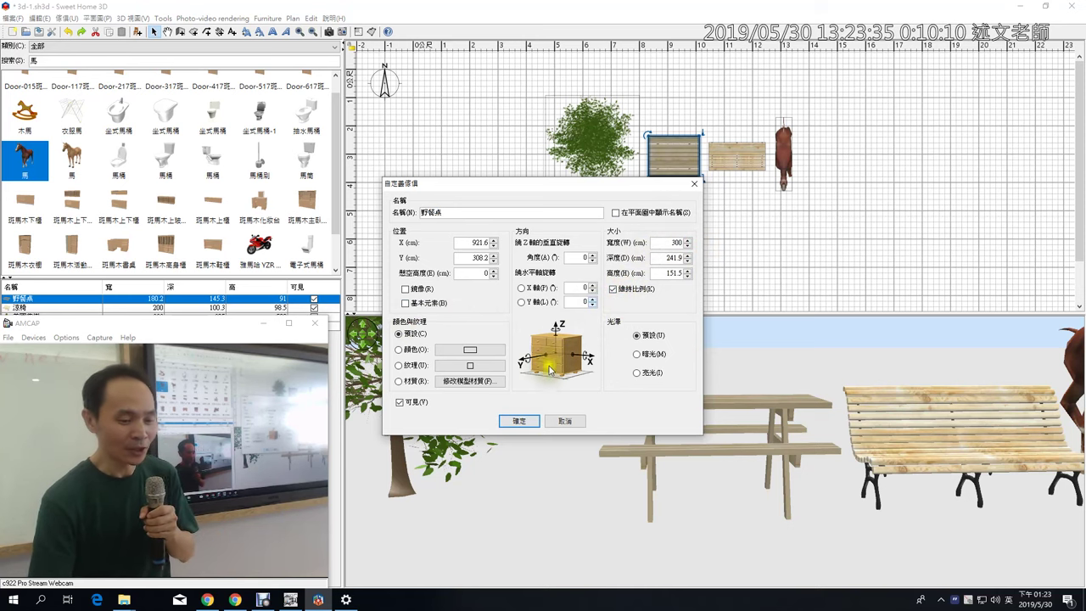
click(518, 420)
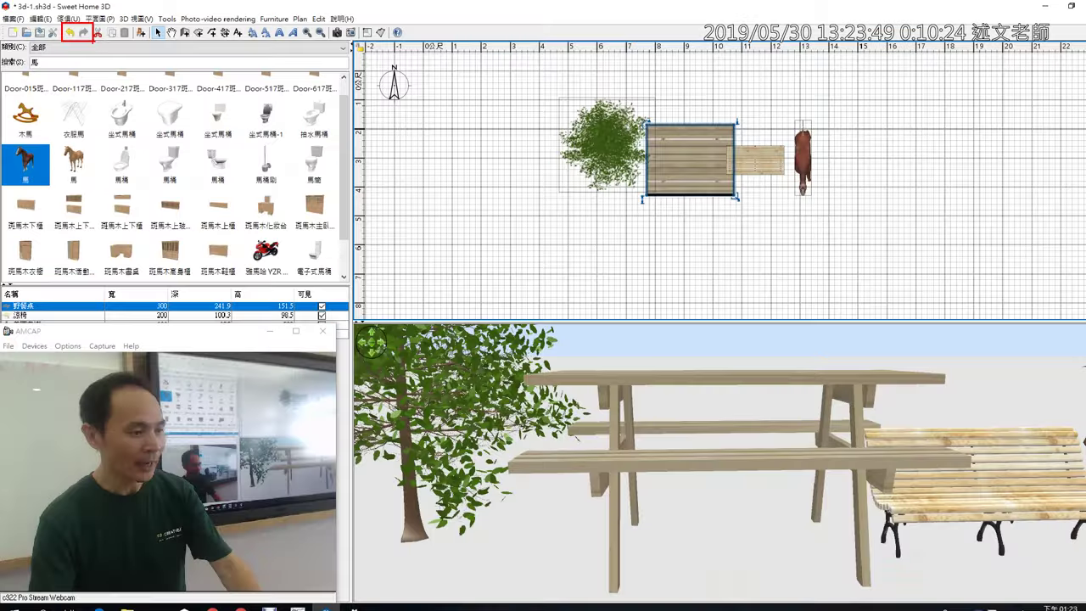
click(136, 63)
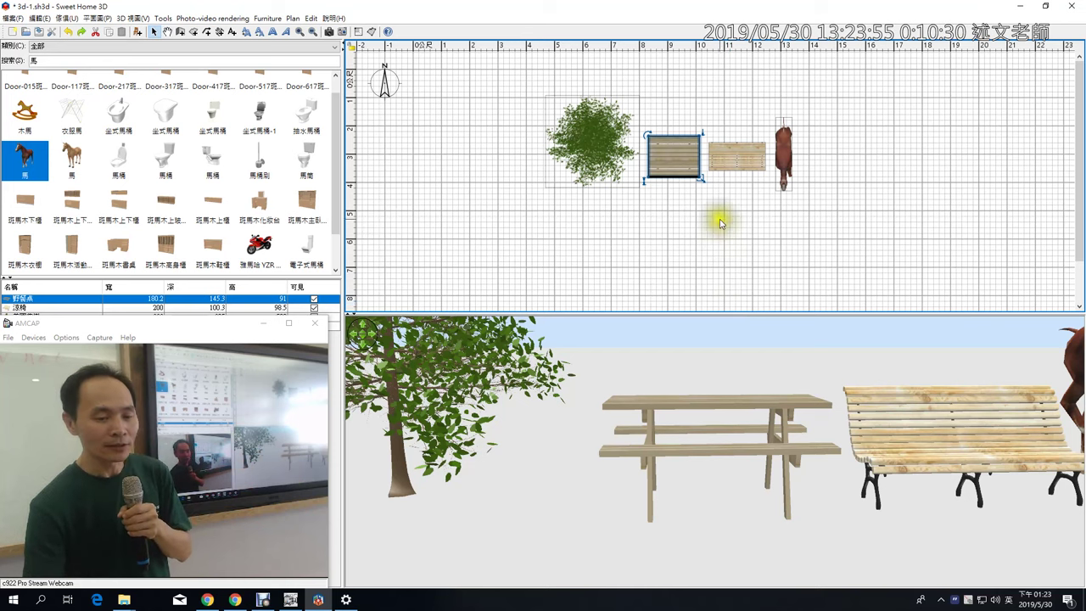
- Search the furniture catalog for 兔 and place the 兔子 model in the plan just in front of the bench
click(337, 83)
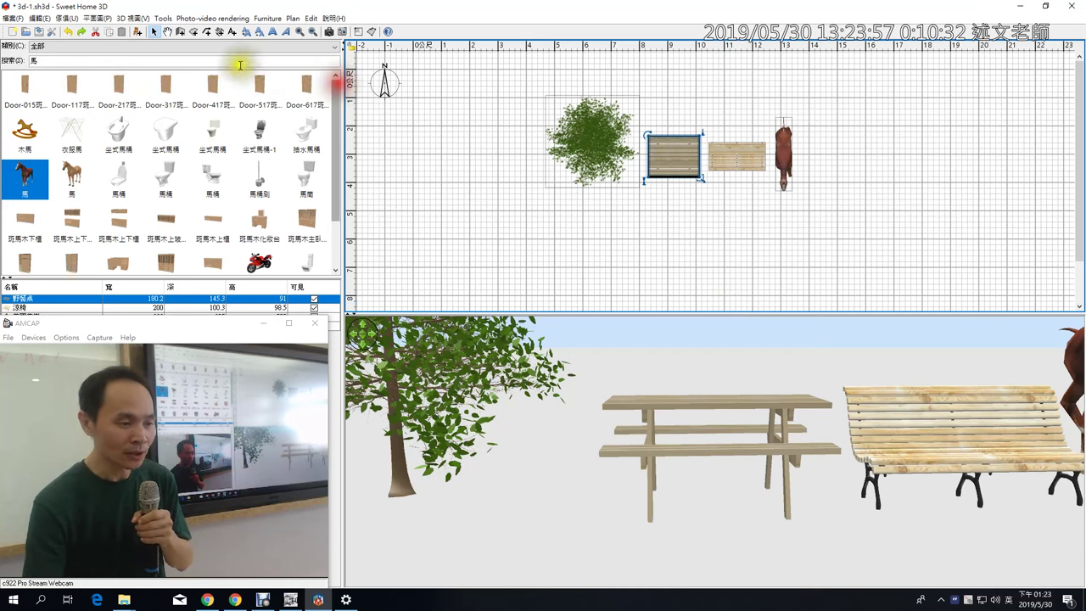
click(7, 68)
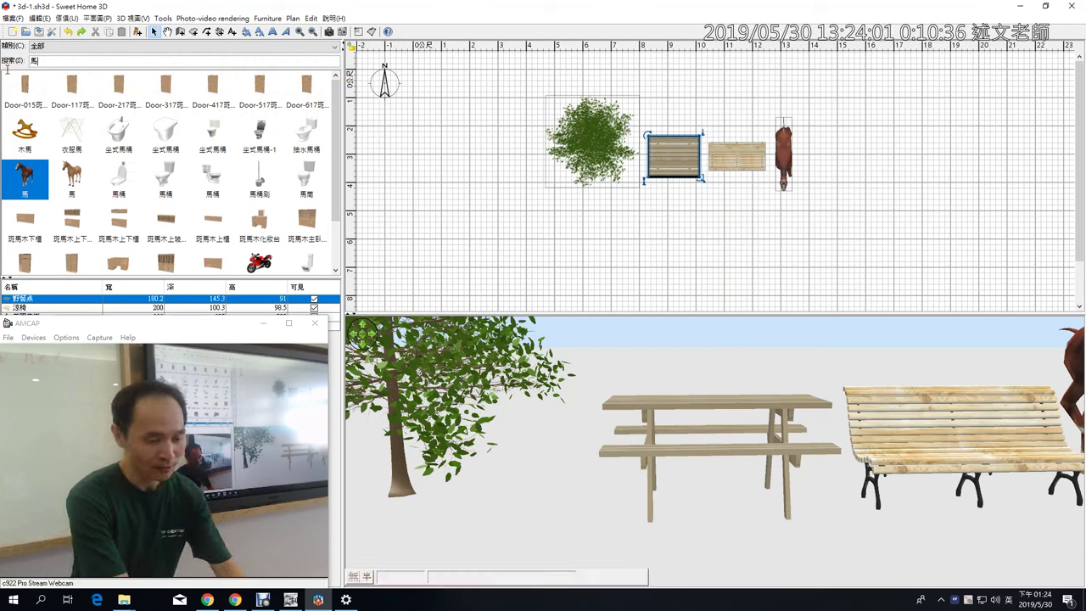
text(兔)
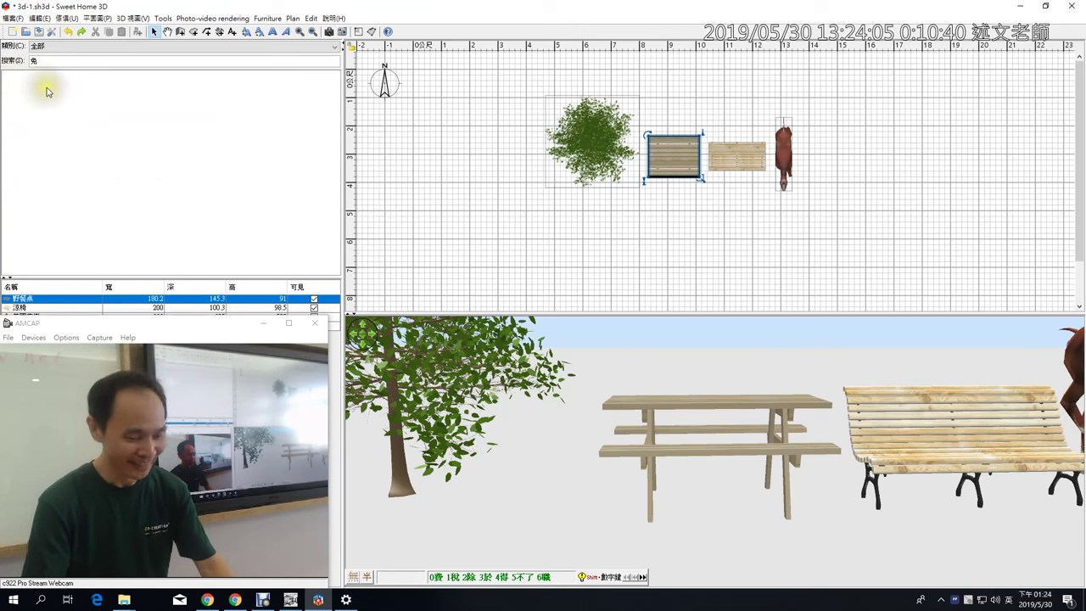
key(BackSpace)
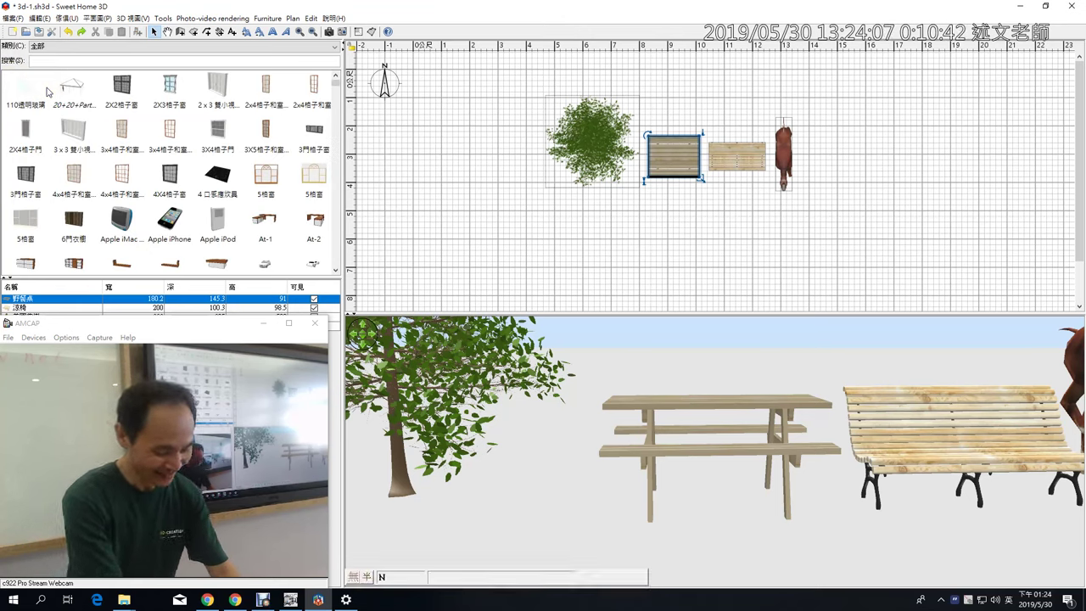
text(兔)
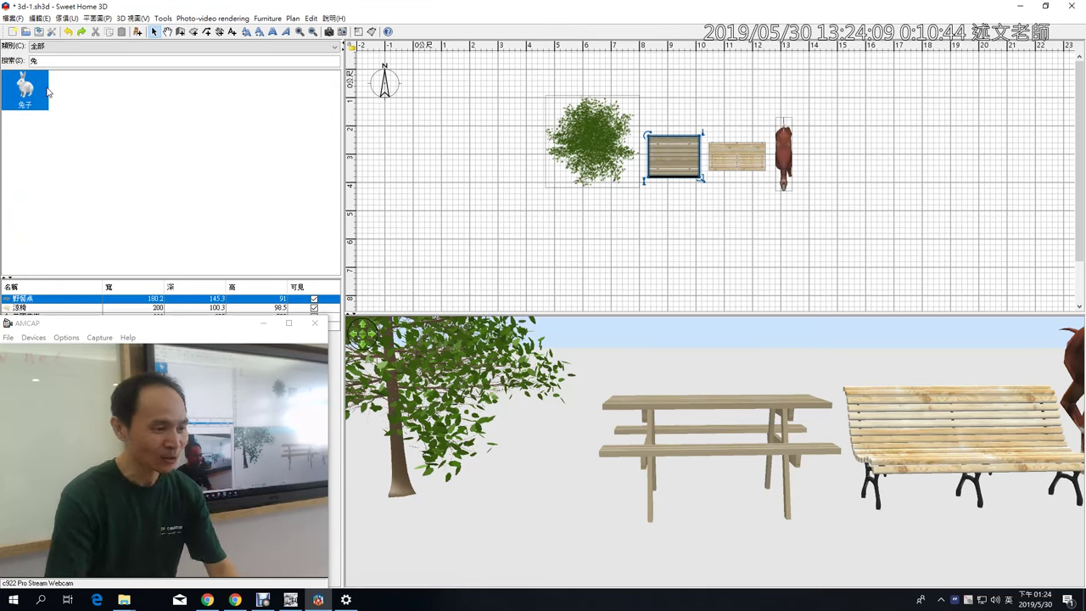
click(24, 90)
drag(28, 96, 734, 185)
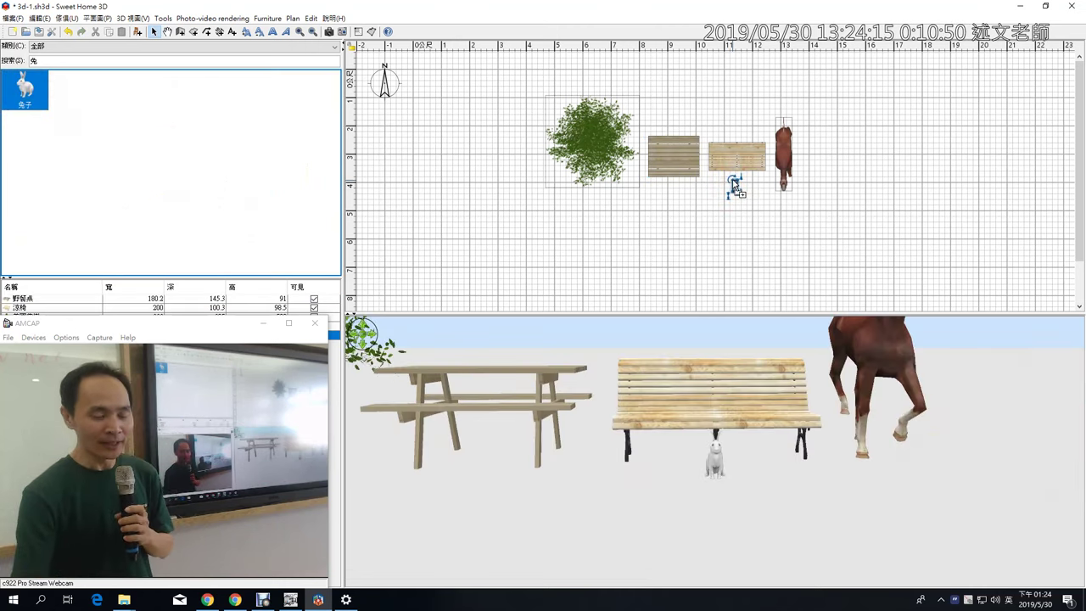
click(724, 465)
scroll(744, 433, up, 5)
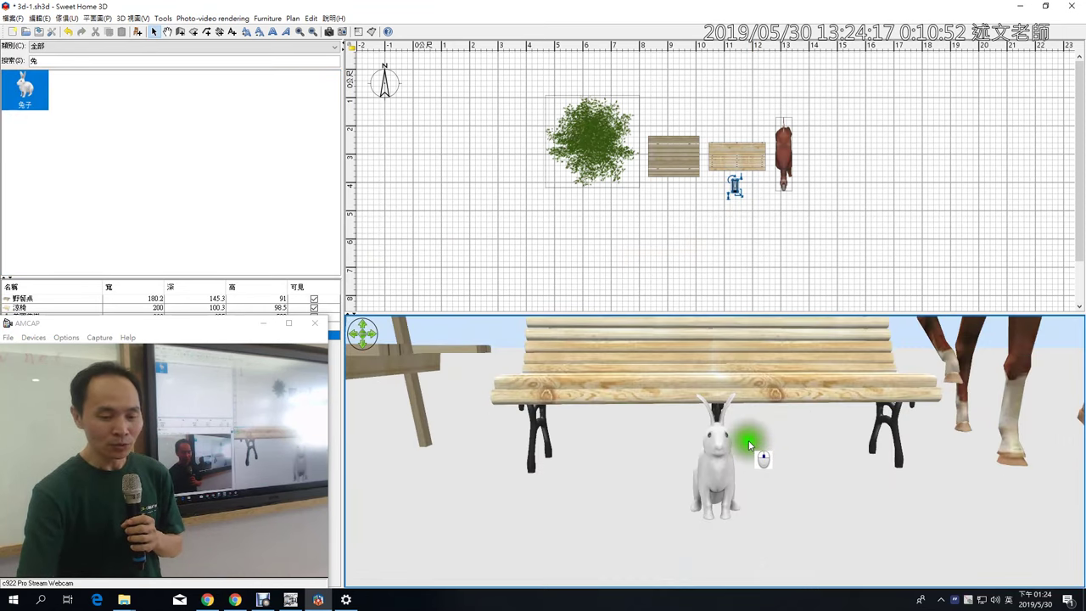
scroll(748, 442, down, 2)
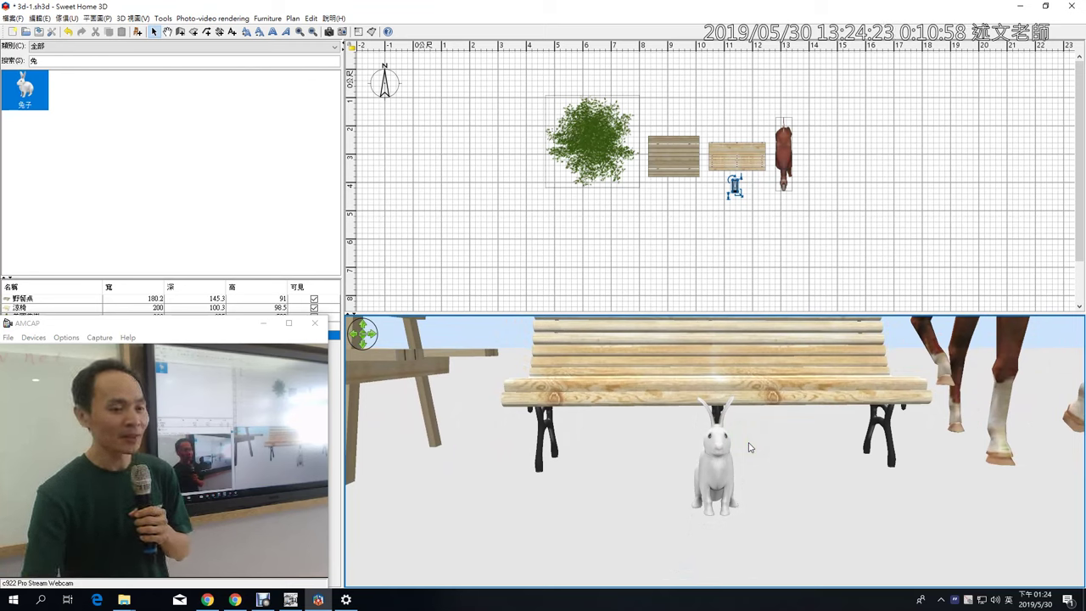
- Examine the 懸空高度 (離地高度) handle in the browser's PDF handout, and return to Sweet Home 3D to check the rabbit in the plan
click(668, 167)
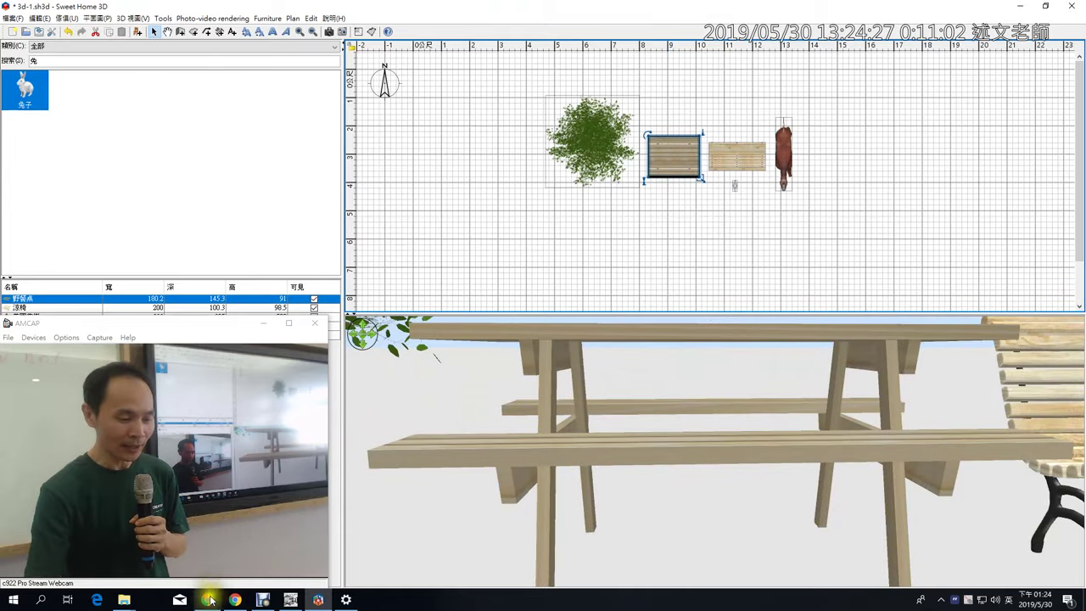
click(214, 596)
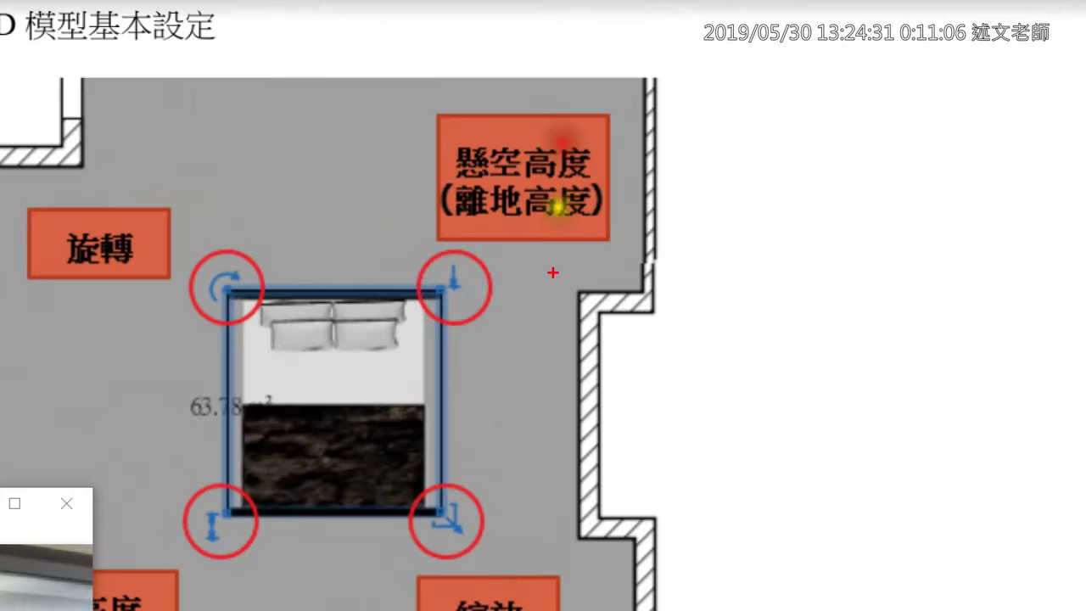
mouse_move(539, 311)
mouse_down()
mouse_move(453, 344)
mouse_move(368, 297)
mouse_move(406, 100)
mouse_move(642, 78)
mouse_move(711, 231)
mouse_move(655, 332)
mouse_move(487, 386)
mouse_up()
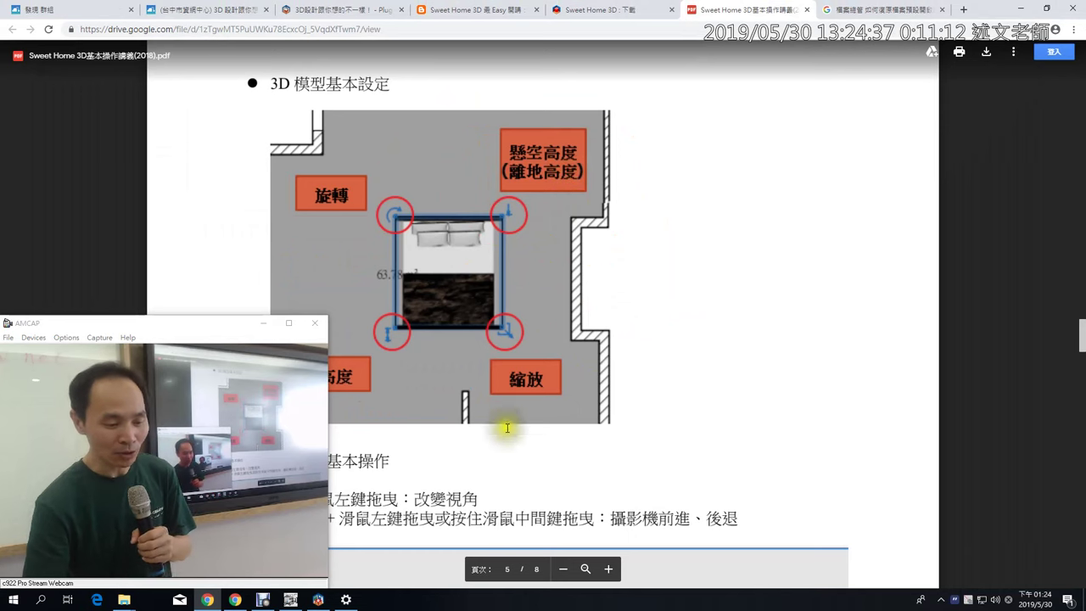
click(318, 599)
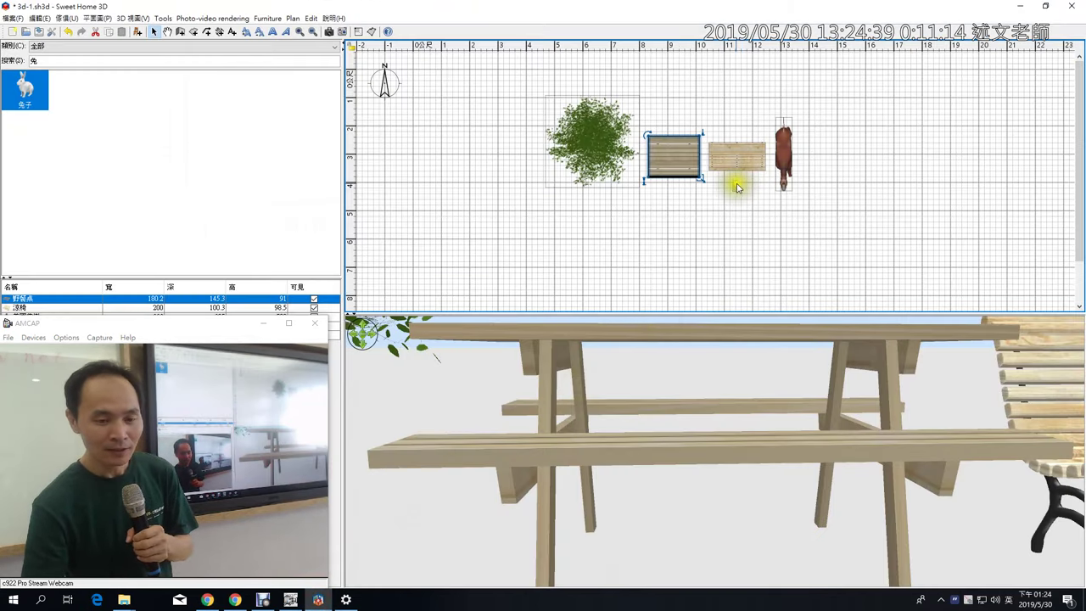
click(735, 184)
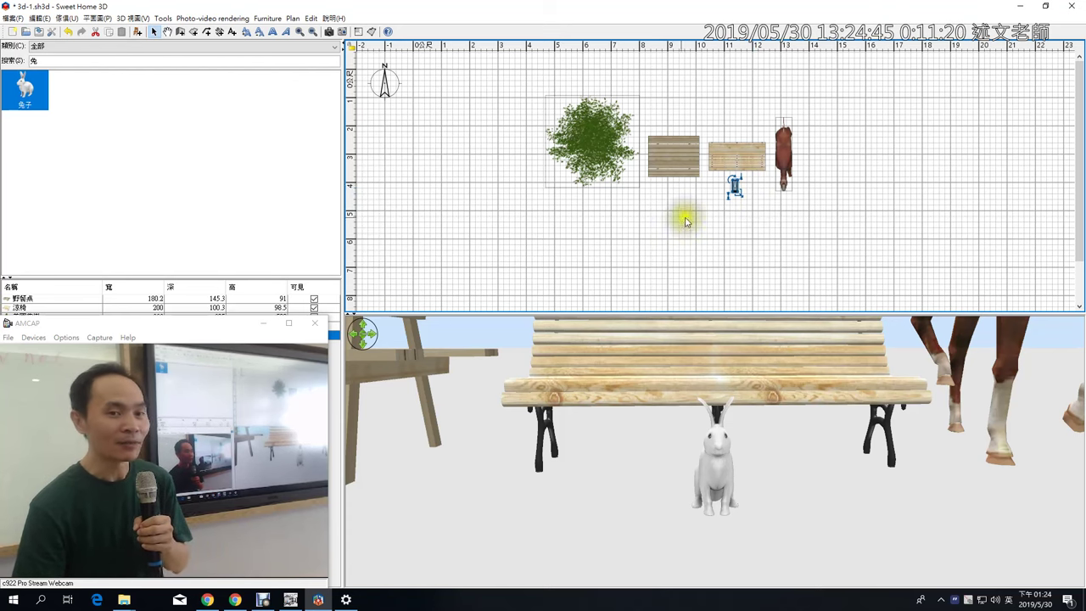
click(757, 187)
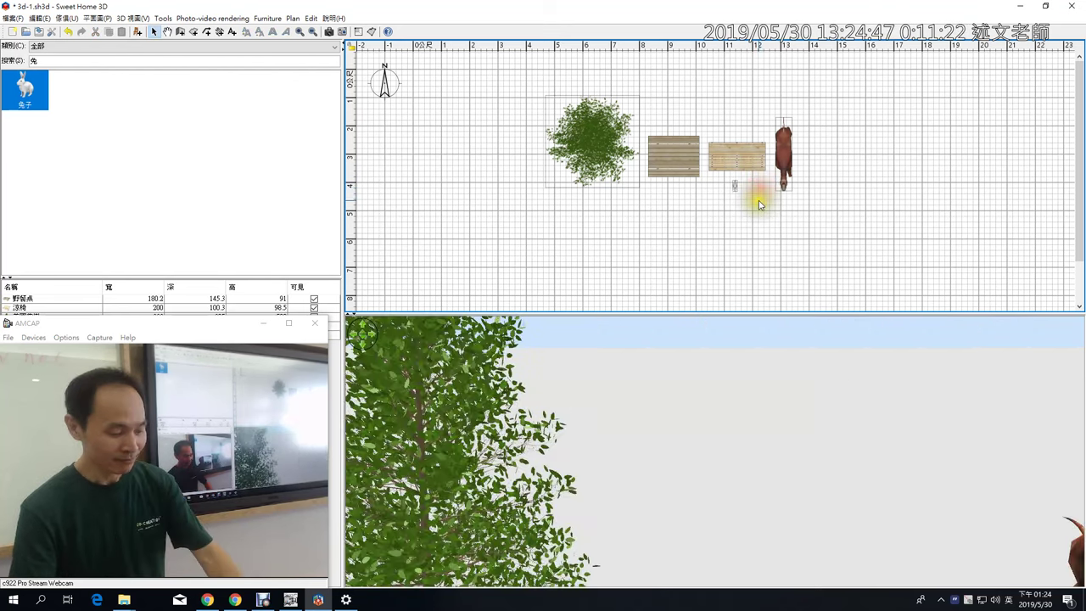
click(759, 201)
drag(768, 212, 800, 230)
mouse_move(823, 195)
mouse_down()
mouse_move(823, 247)
mouse_move(830, 190)
mouse_move(841, 235)
mouse_move(788, 252)
mouse_up()
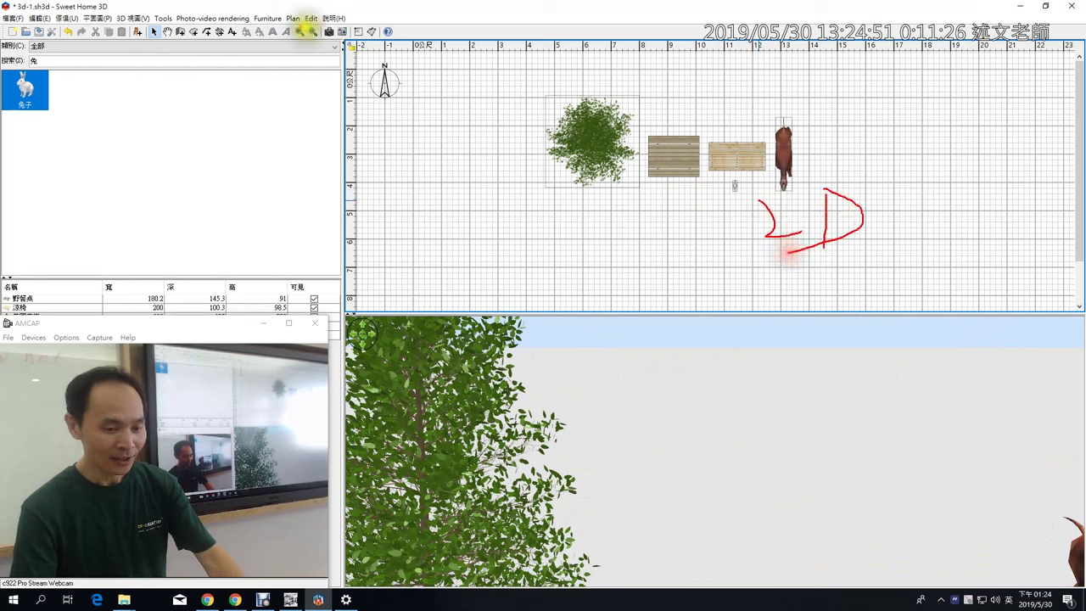
mouse_move(291, 43)
mouse_down()
mouse_move(308, 25)
mouse_move(327, 34)
mouse_move(317, 39)
mouse_move(296, 15)
mouse_up()
mouse_move(717, 212)
mouse_down()
mouse_move(359, 127)
mouse_move(312, 61)
mouse_move(298, 96)
mouse_up()
drag(313, 61, 338, 63)
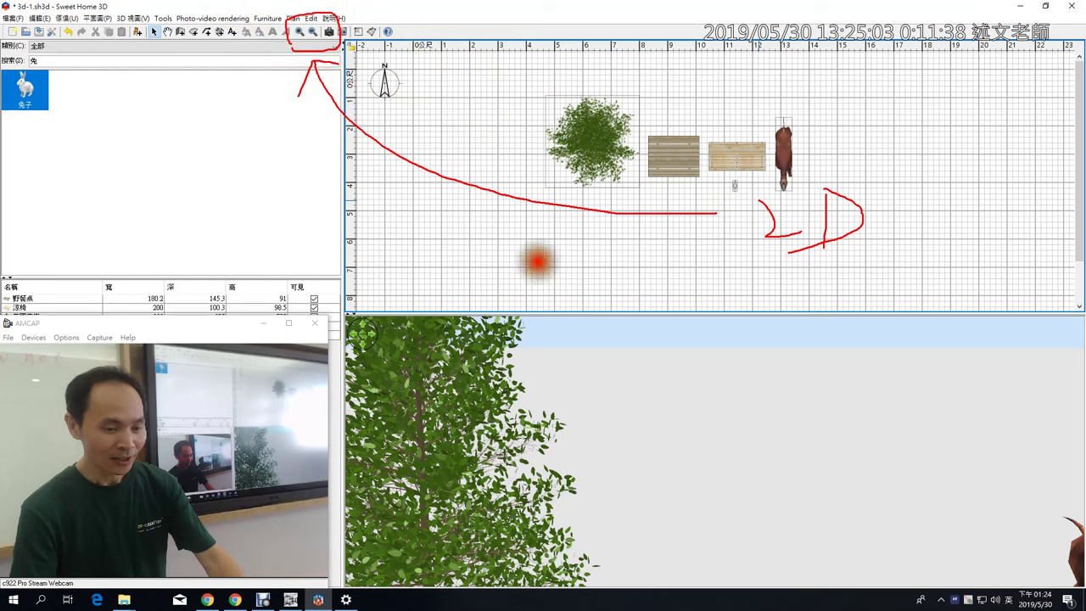
mouse_move(538, 260)
mouse_down()
mouse_move(514, 288)
mouse_move(555, 279)
mouse_move(543, 292)
mouse_move(577, 280)
mouse_move(599, 298)
mouse_move(658, 285)
mouse_move(646, 274)
mouse_move(644, 302)
mouse_up()
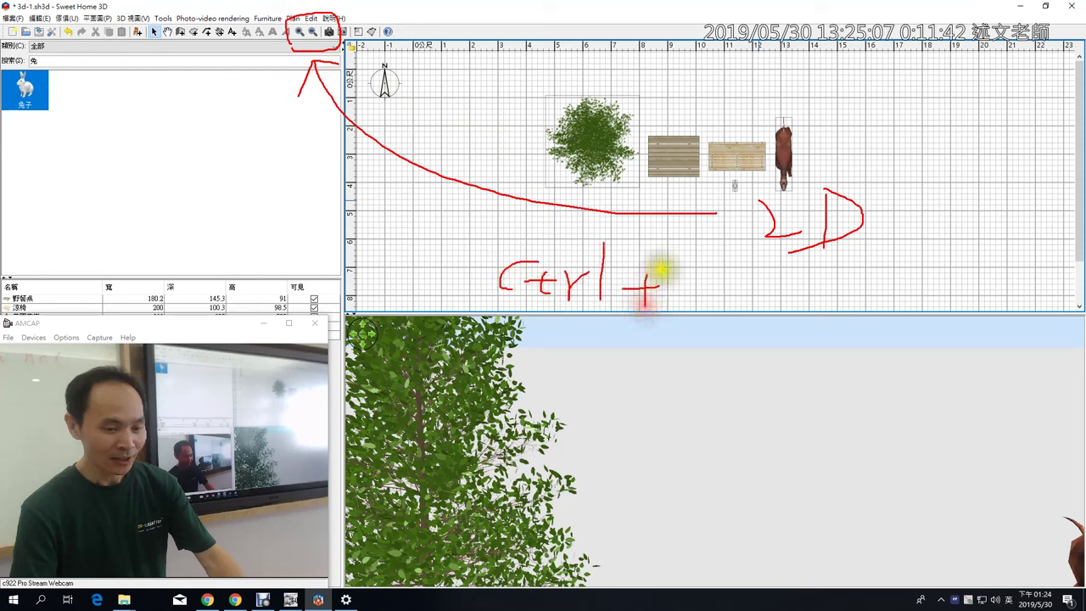
drag(719, 266, 718, 346)
mouse_move(764, 267)
mouse_down()
mouse_move(775, 303)
mouse_move(751, 355)
mouse_up()
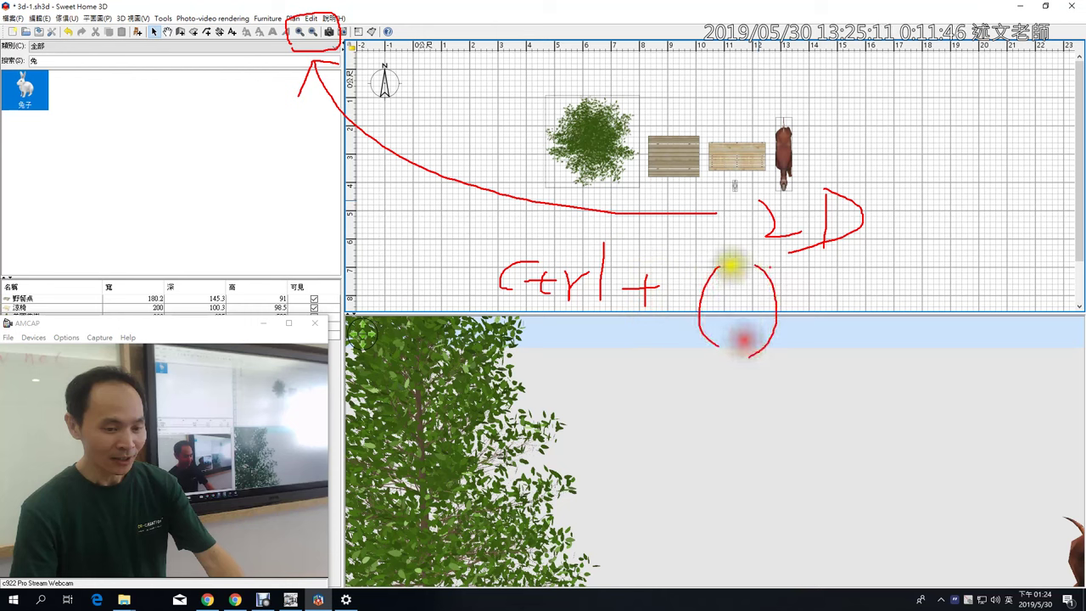
mouse_move(727, 267)
mouse_down()
mouse_move(727, 320)
mouse_move(747, 308)
mouse_move(733, 248)
mouse_move(743, 259)
mouse_up()
mouse_move(735, 316)
mouse_down()
mouse_move(733, 337)
mouse_move(753, 319)
mouse_up()
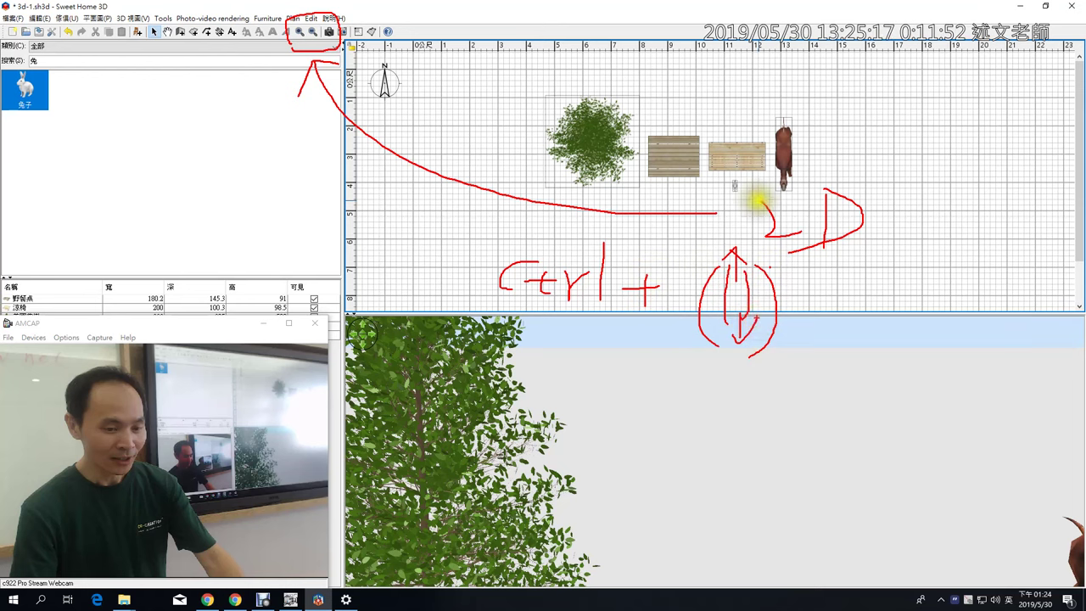
key(Escape)
- Enlarge the 2D plan around the rabbit in front of the bench and select the rabbit
ctrl+scroll(730, 202, up, 2)
ctrl+scroll(733, 207, up, 4)
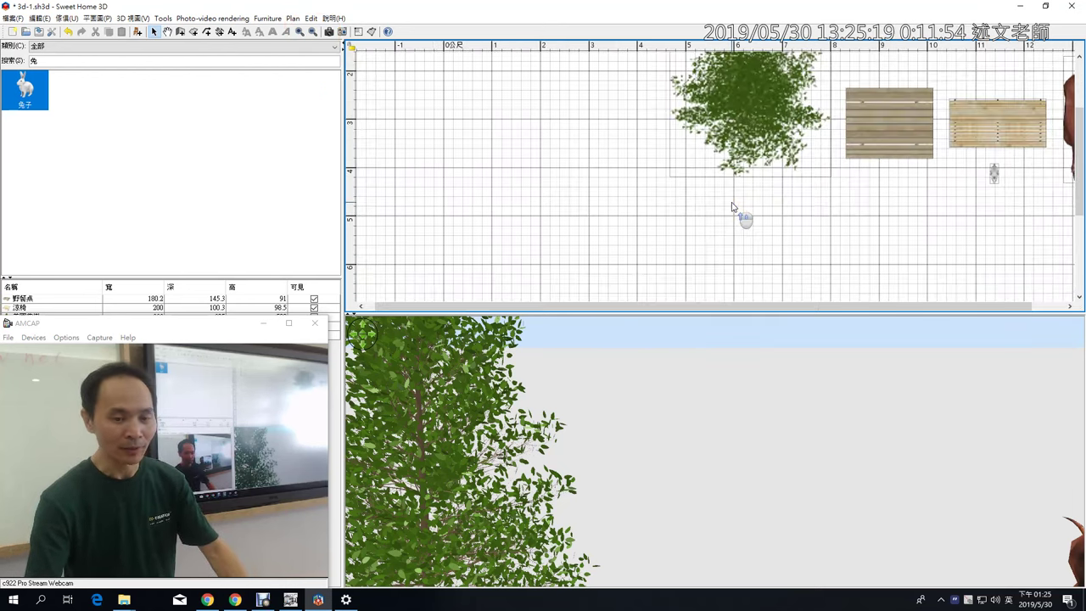
ctrl+scroll(733, 206, down, 3)
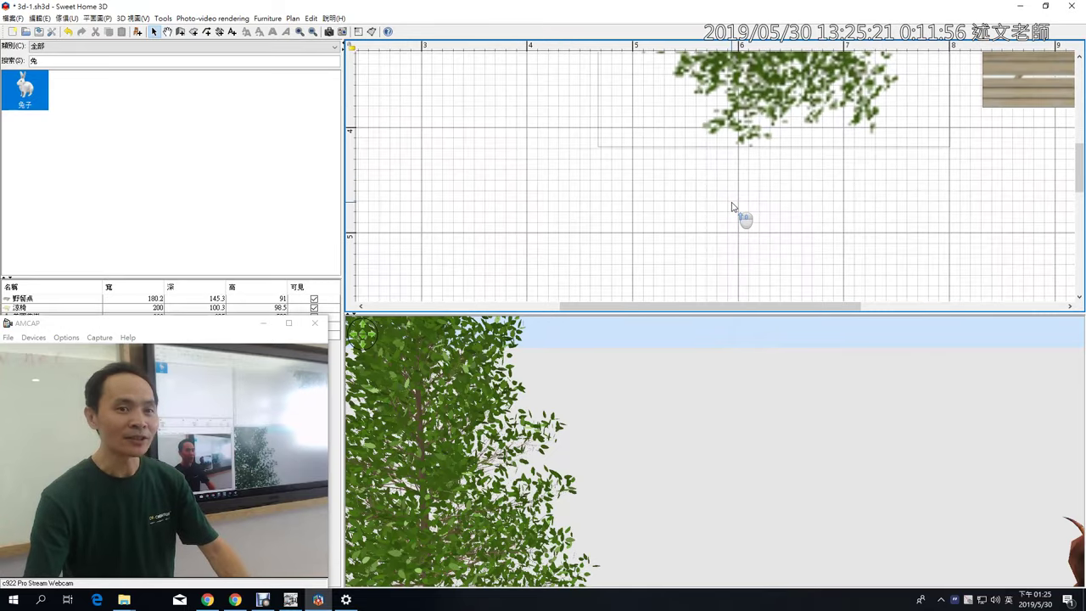
ctrl+scroll(735, 231, down, 4)
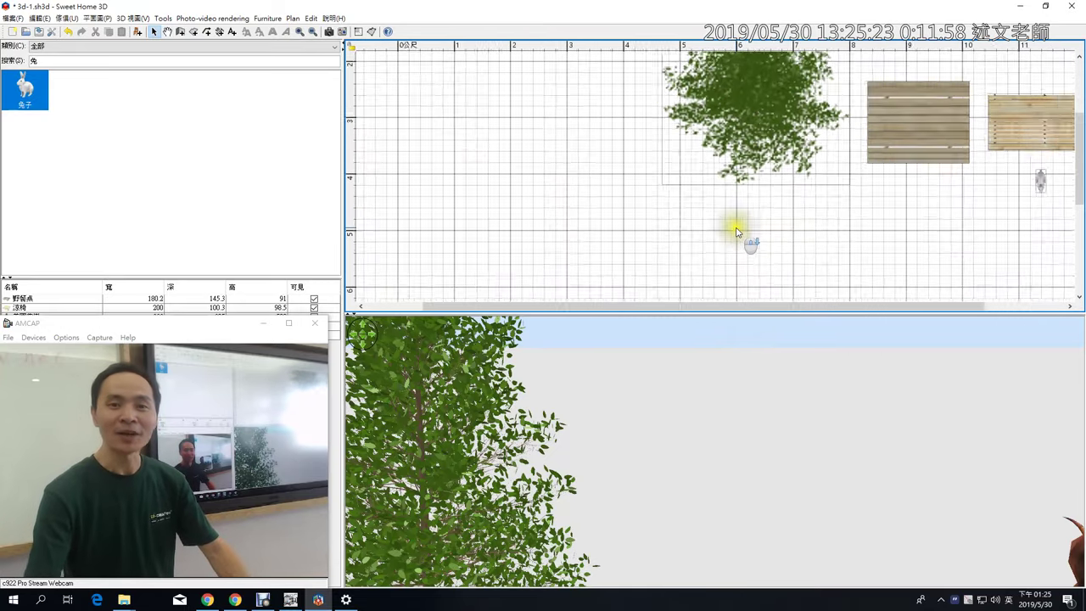
ctrl+scroll(738, 233, up, 3)
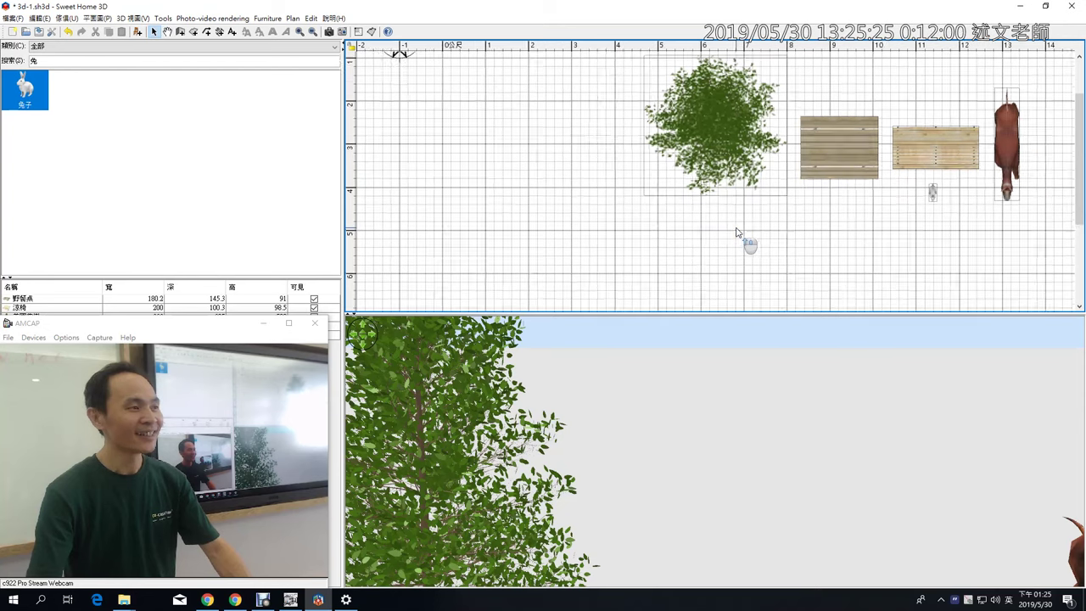
drag(848, 301, 925, 301)
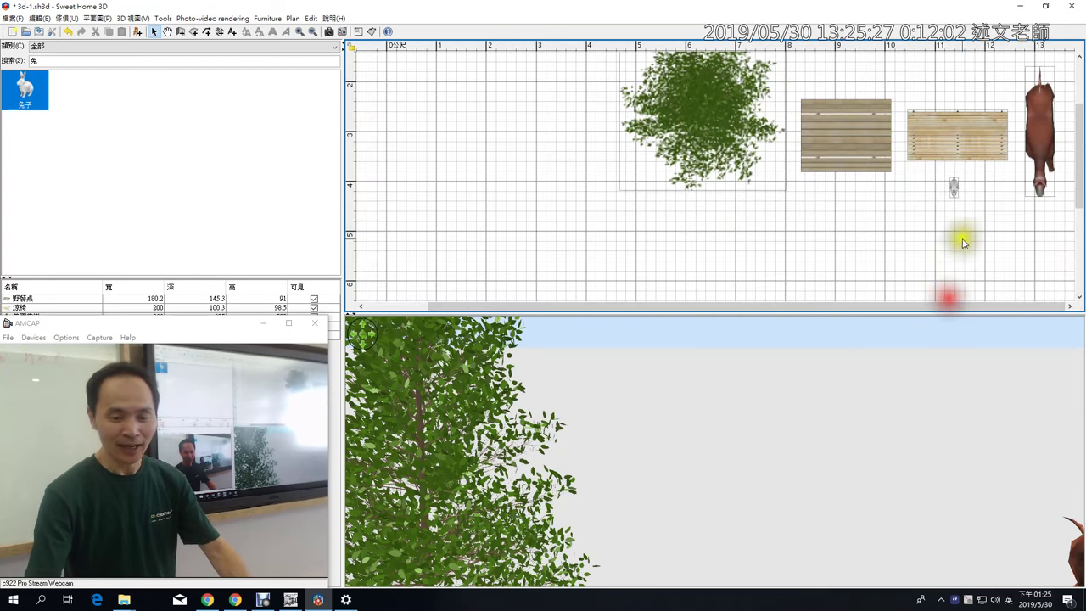
ctrl+scroll(964, 221, up, 5)
ctrl+scroll(972, 217, up, 1)
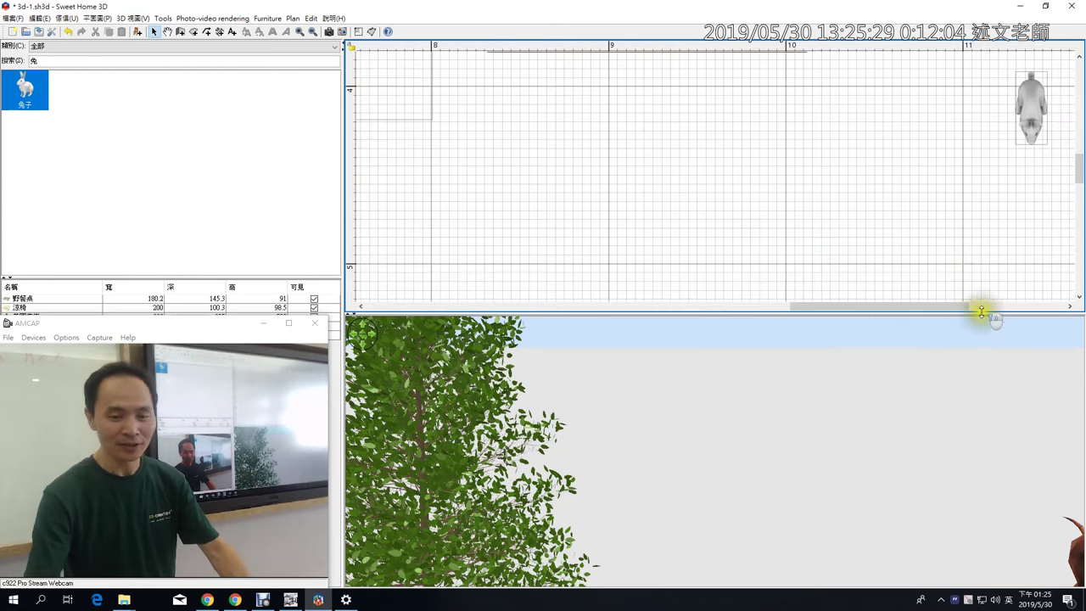
drag(957, 306, 1043, 294)
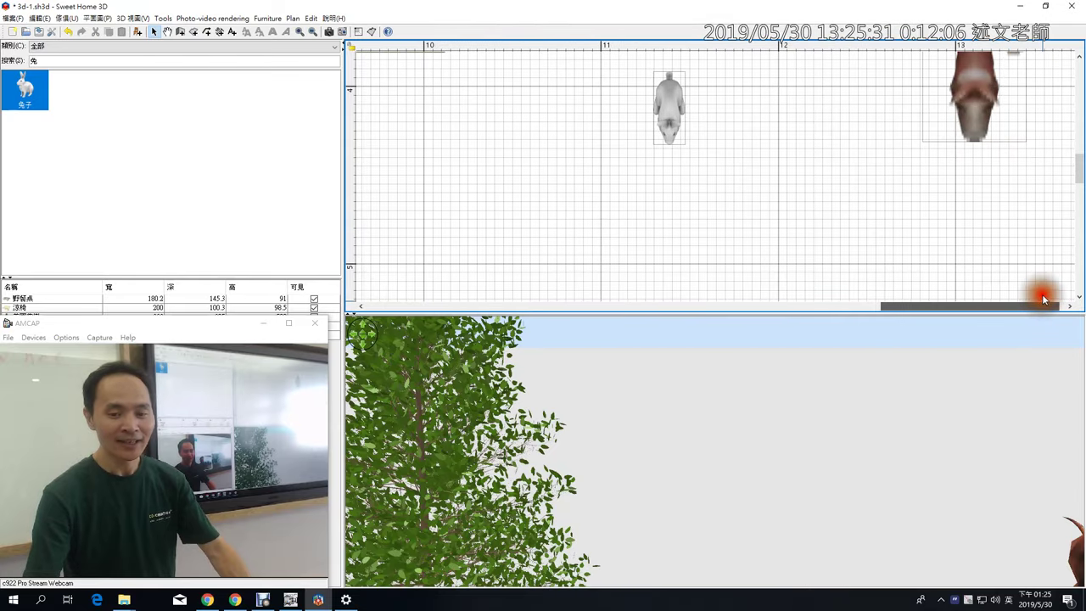
drag(1078, 175, 1080, 162)
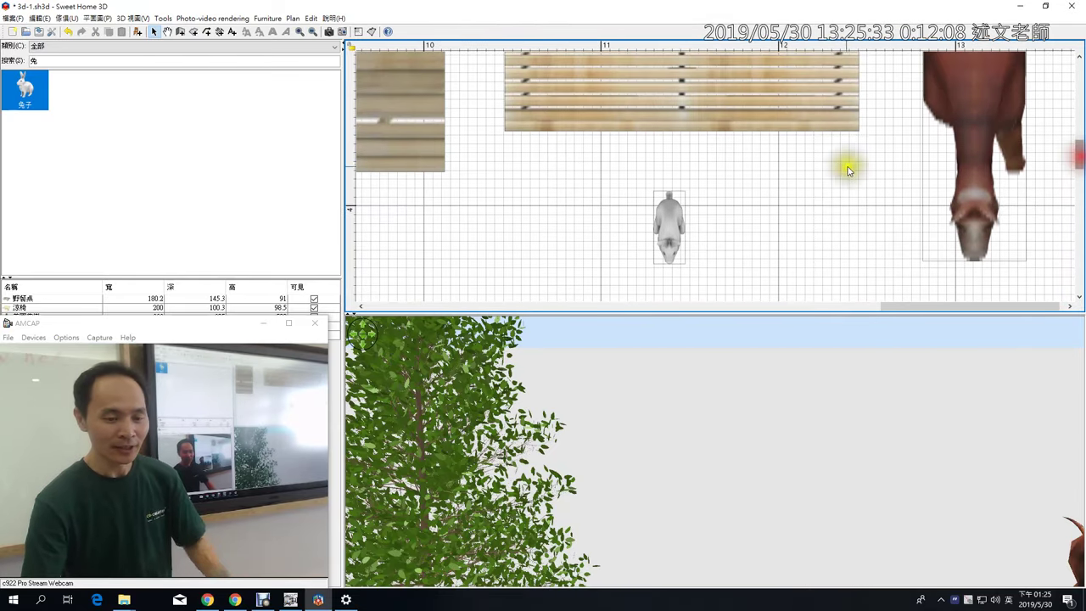
click(665, 220)
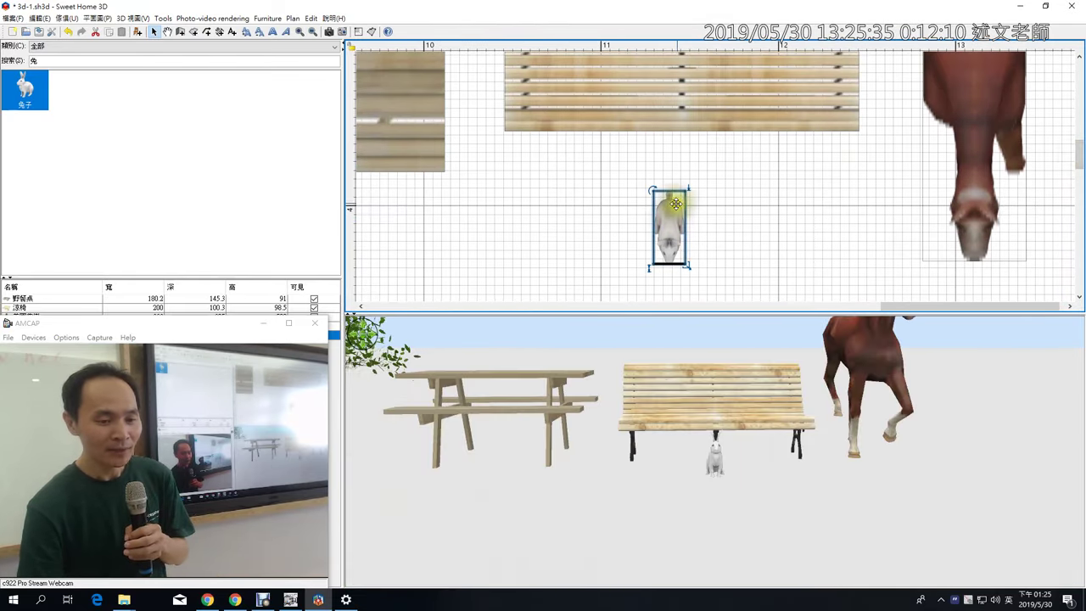
click(681, 192)
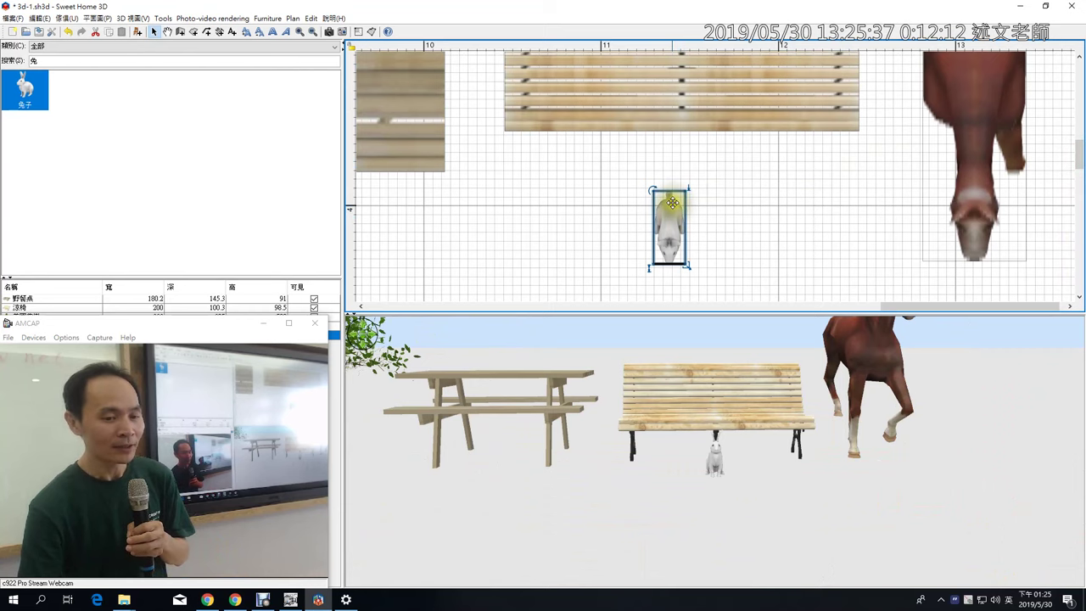